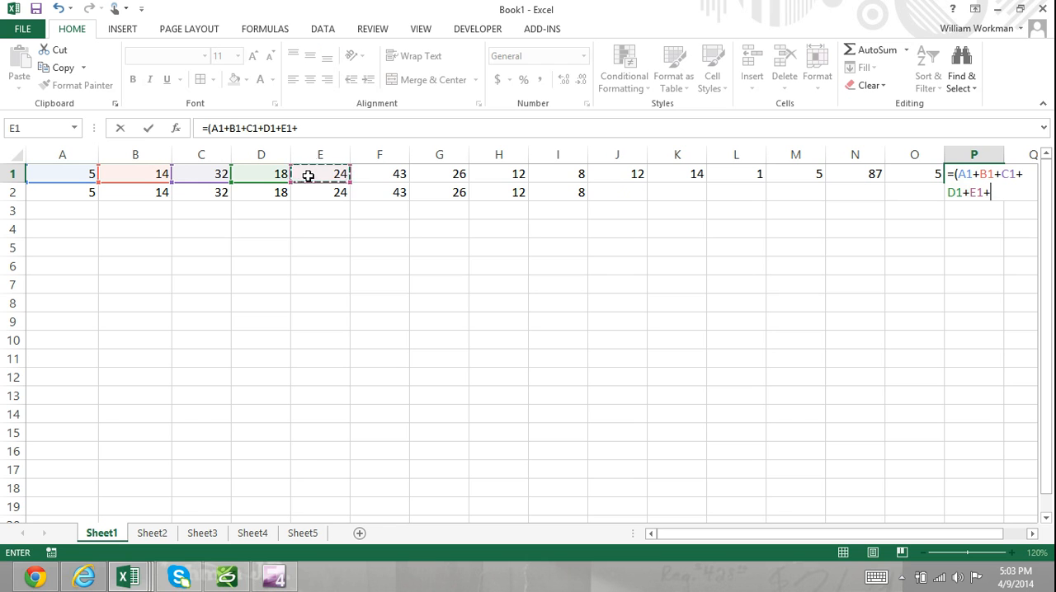
Extend the addition formula in P1 with cells F1, G1, H1, I1 and J1, each followed by a plus sign
left_click(383, 174)
type("+")
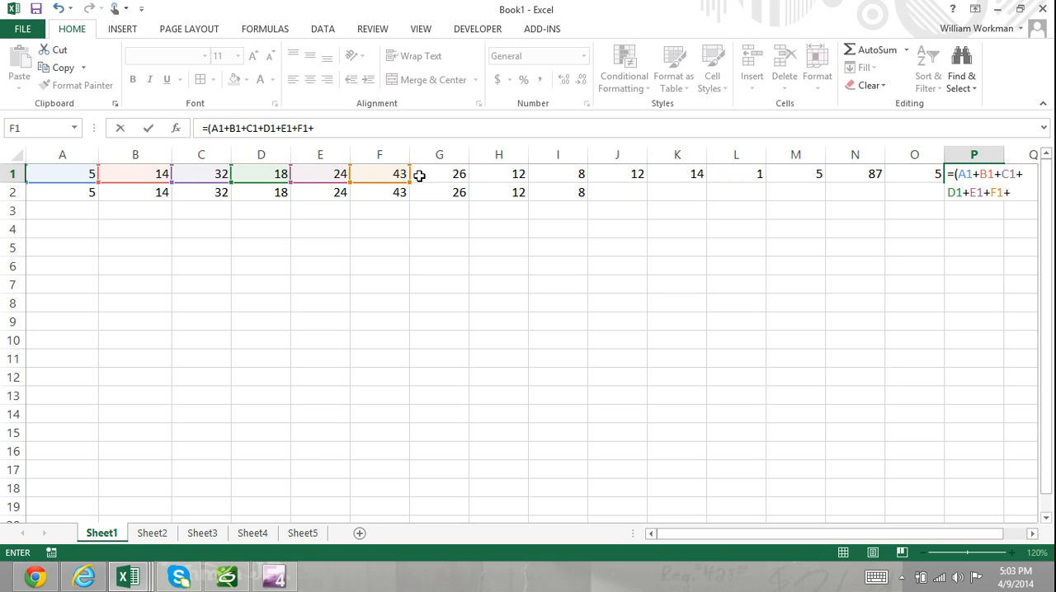
left_click(425, 173)
type("+")
left_click(508, 172)
type("+")
left_click(550, 176)
type("+")
left_click(602, 173)
Continue the addition formula in P1 with cells K1, L1, M1, N1 and O1
type("+")
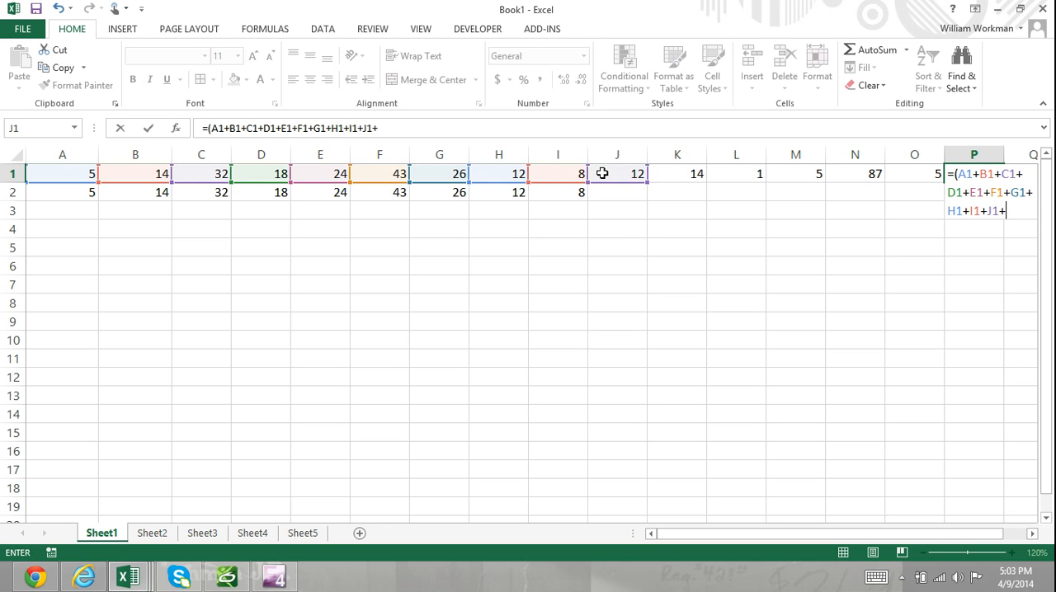
left_click(665, 173)
type("+")
left_click(738, 178)
type("+")
left_click(785, 173)
type("+")
left_click(841, 175)
type("+")
left_click(908, 174)
type("+")
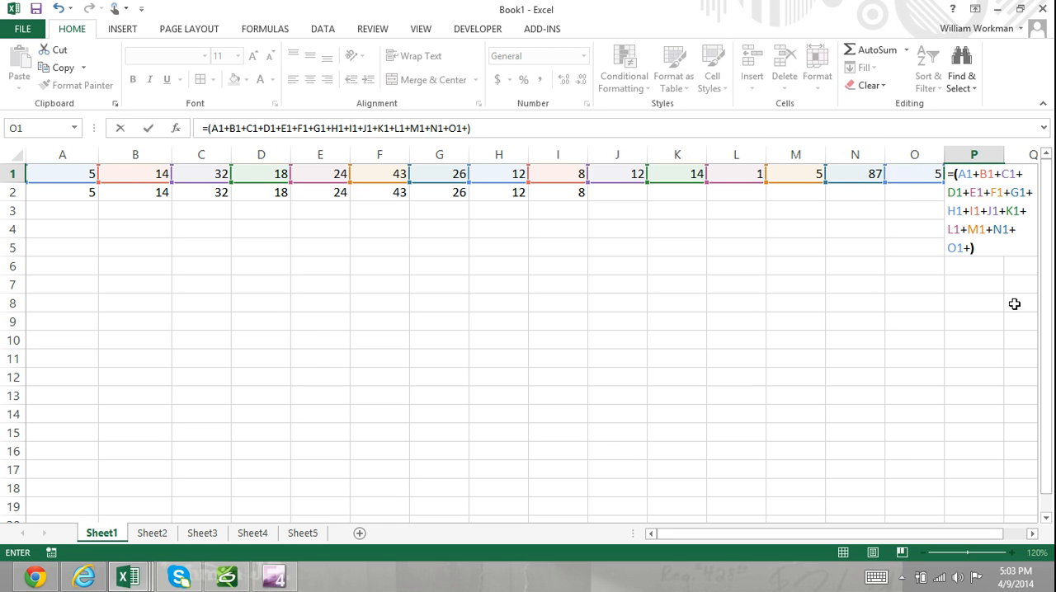
Remove the surplus plus sign after O1 in the P1 formula and enter the formula
left_click(1033, 535)
left_click(1033, 535)
left_click(1033, 535)
left_click(1033, 535)
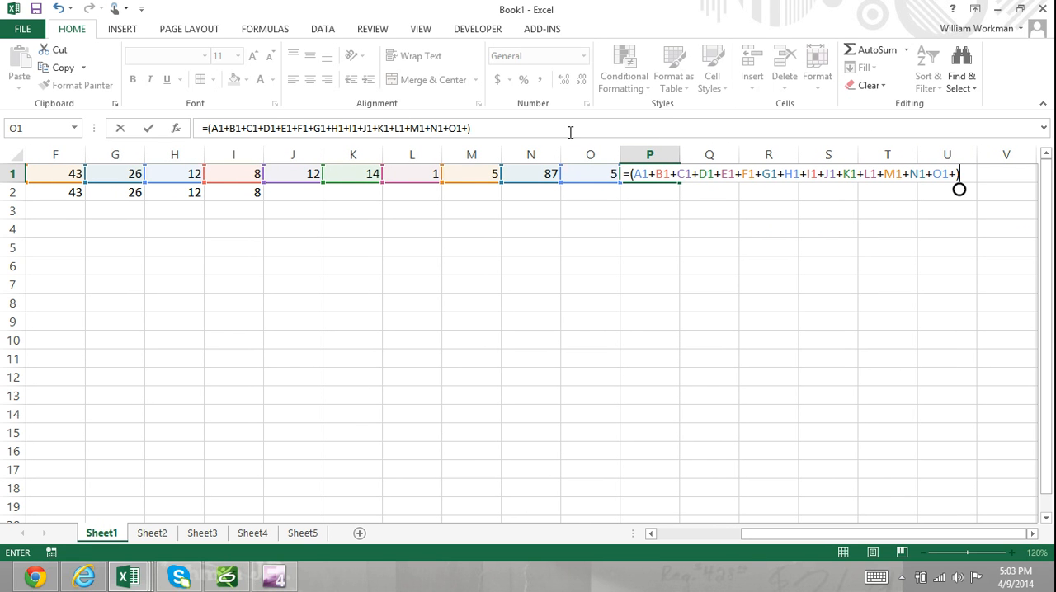
left_click(468, 127)
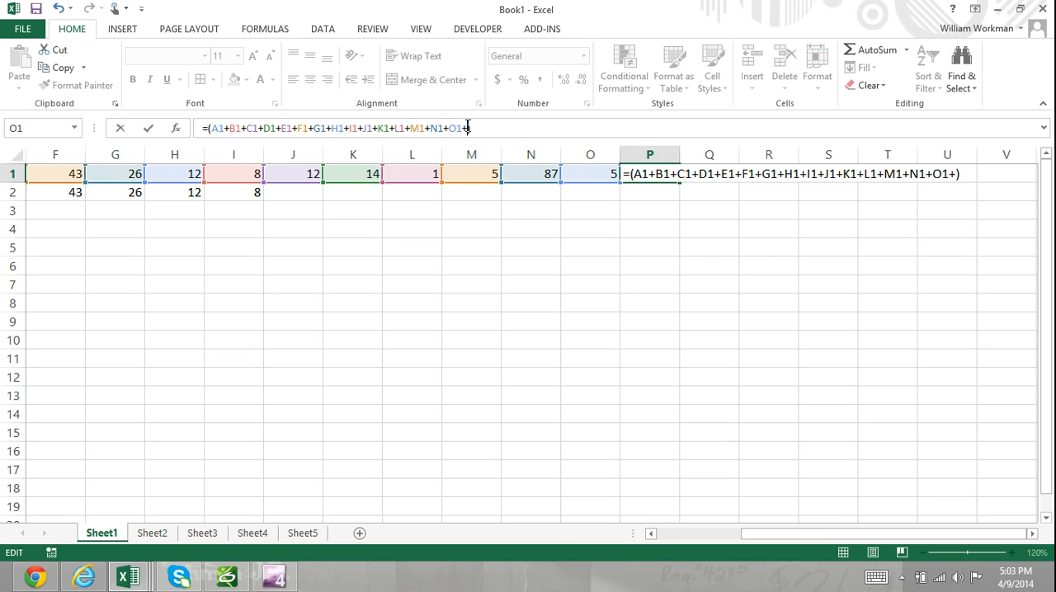
key("BackSpace")
left_click_drag(476, 129, 164, 139)
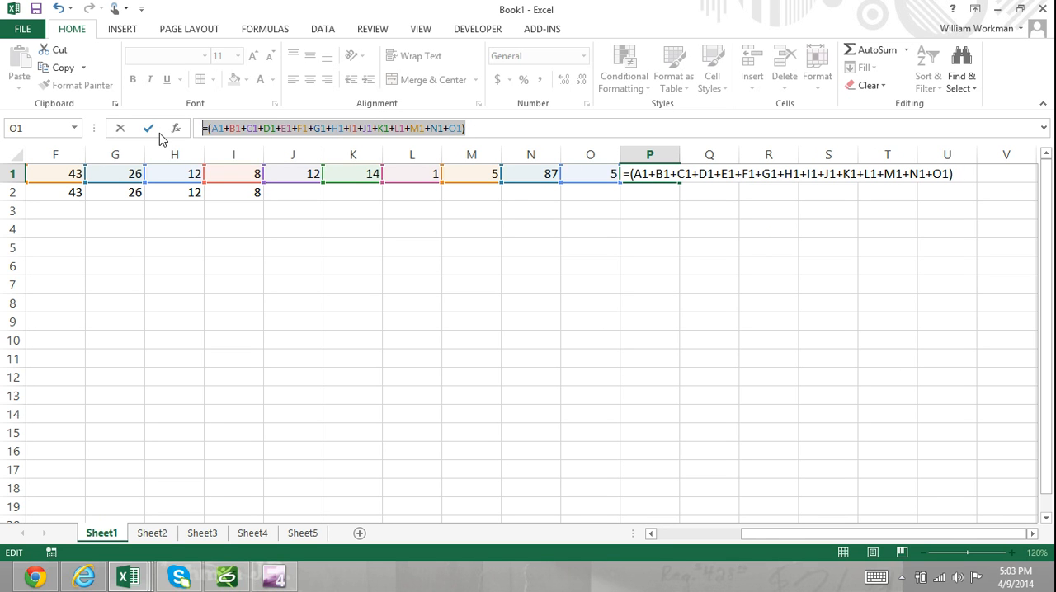
left_click(526, 130)
left_click(651, 535)
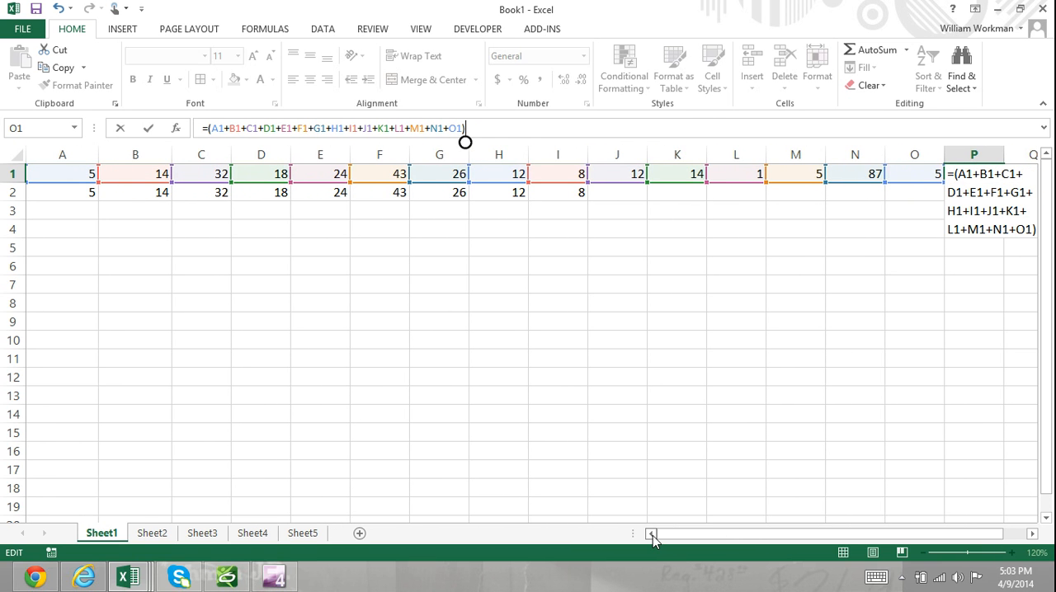
key("Return")
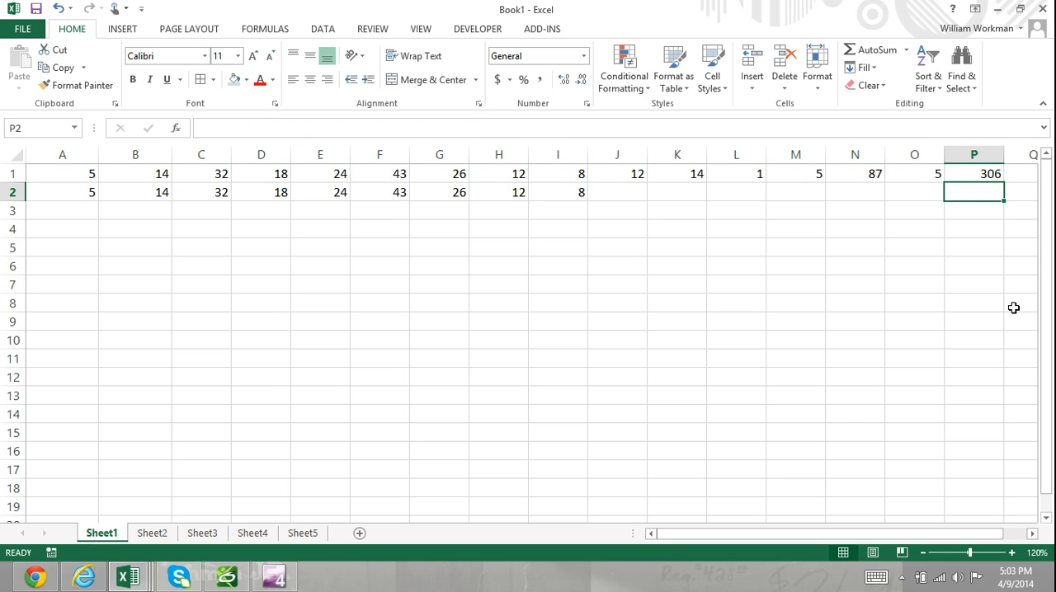
Replace the formula in P1 with a SUM function covering the range A1:O1
left_click(973, 174)
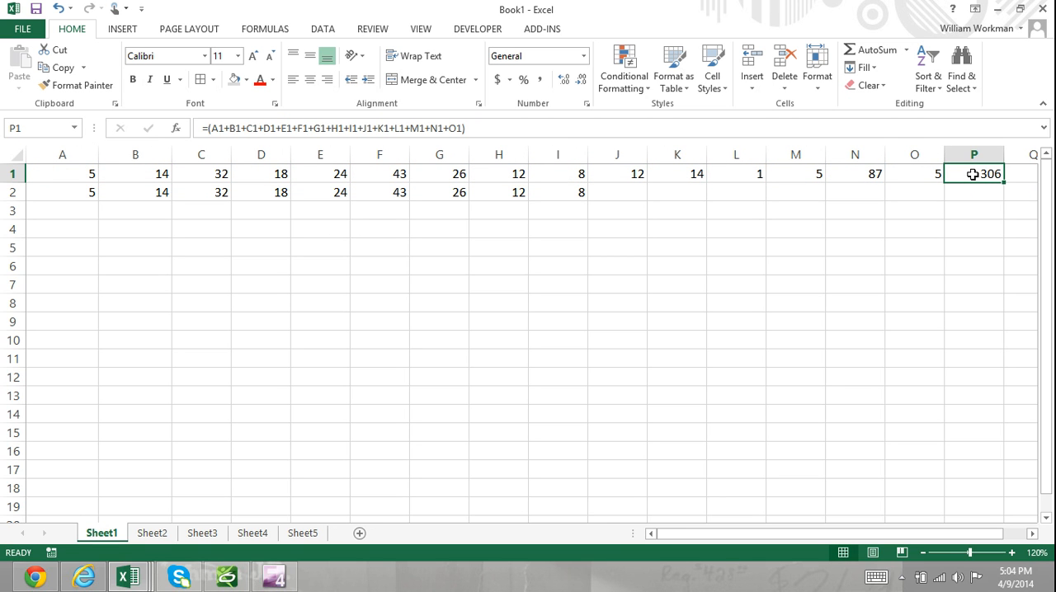
type("=(SUM(")
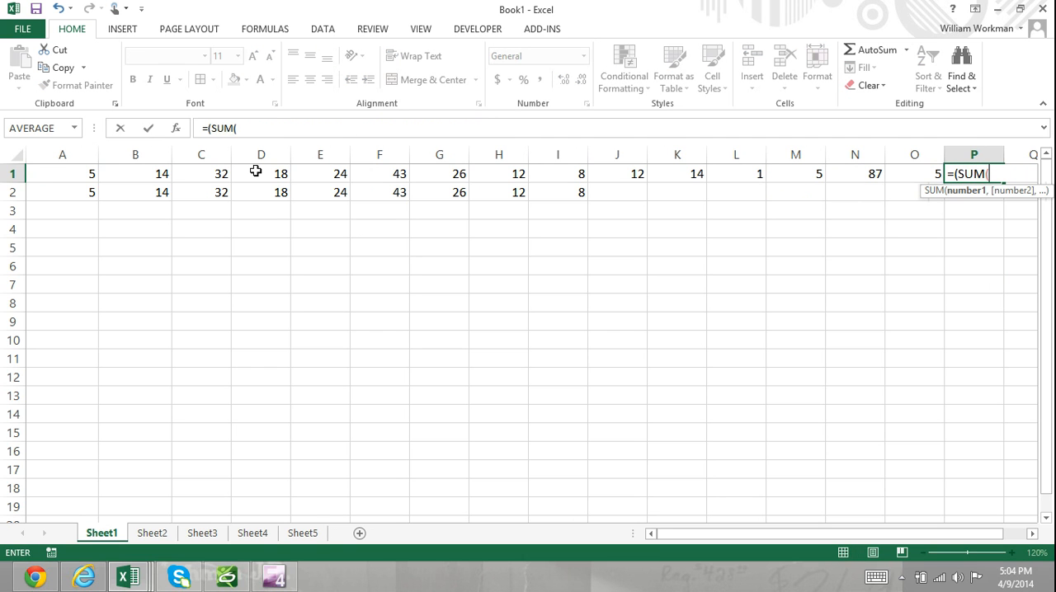
key("BackSpace")
key("BackSpace")
key("BackSpace")
key("BackSpace")
key("BackSpace")
type("SUM(")
left_click_drag(88, 172, 932, 160)
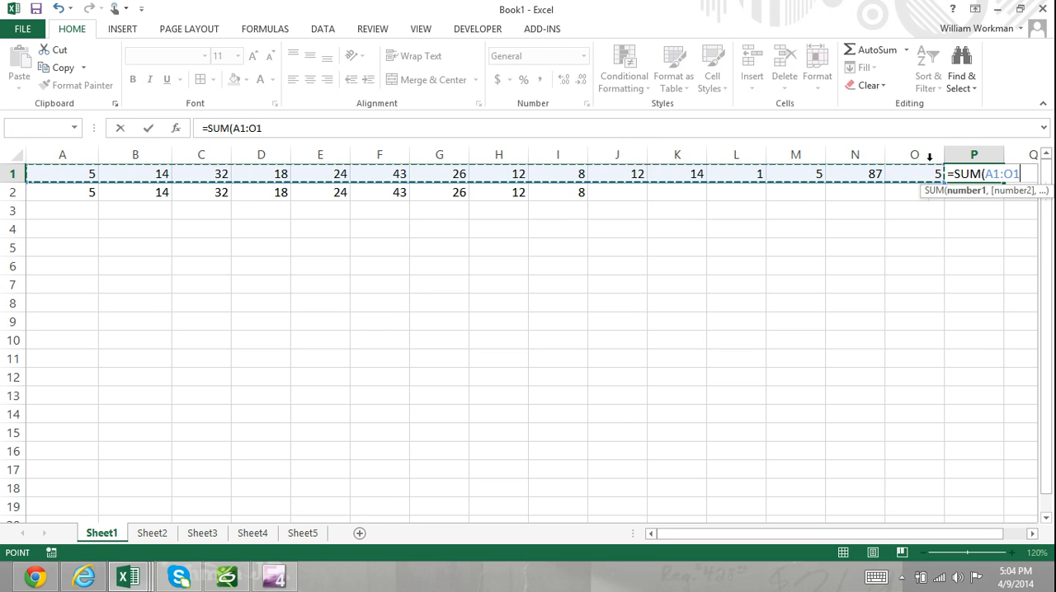
key("Return")
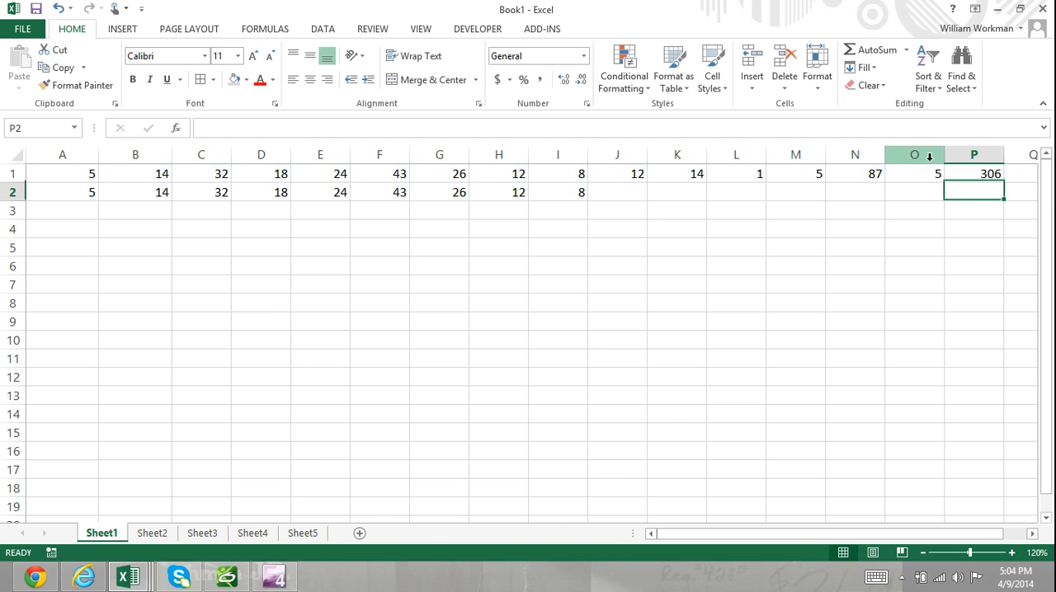
Begin a formula in J2 with two opening parentheses, adding cells A2 through E2 individually
left_click(617, 192)
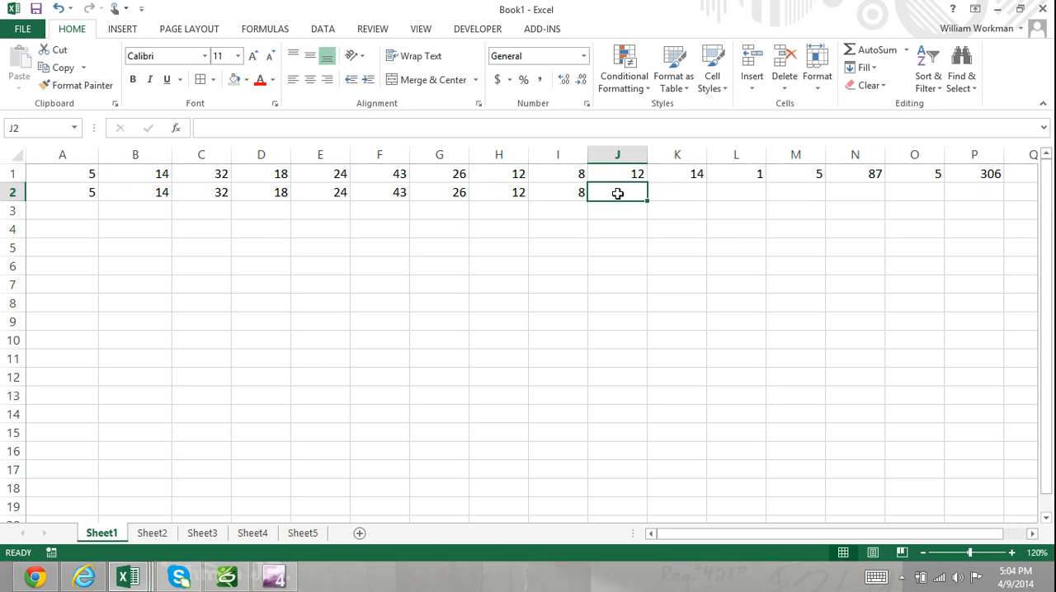
type("=(")
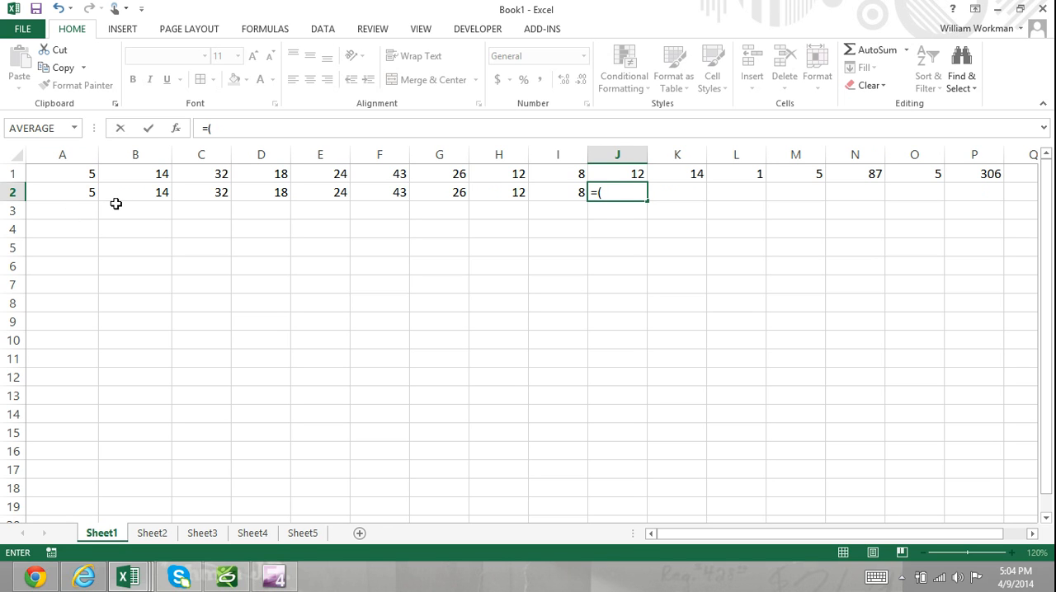
type("(")
left_click(86, 190)
type("+")
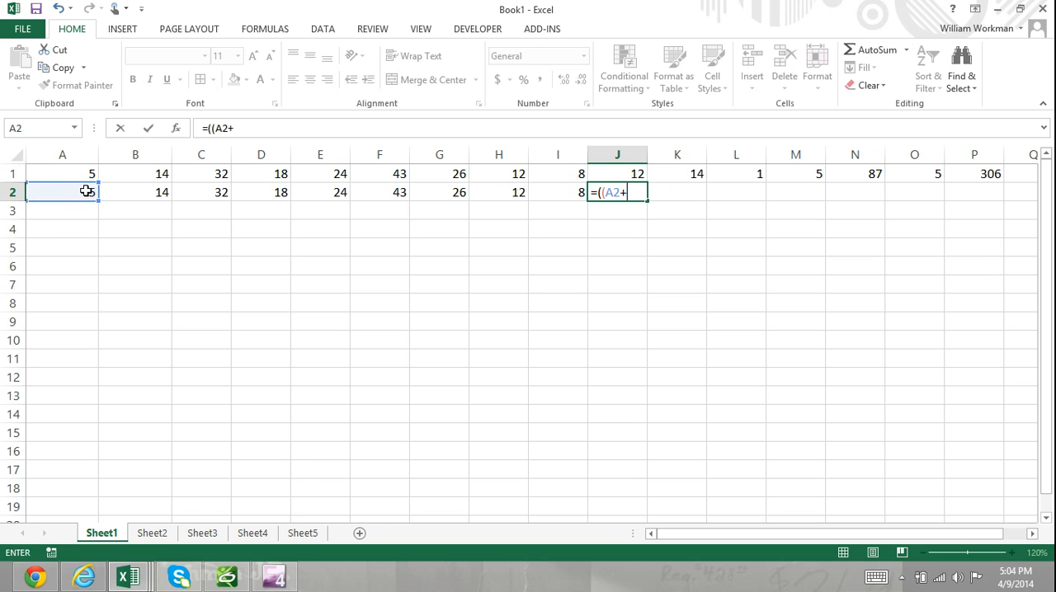
left_click(122, 190)
type("+")
left_click(193, 192)
type("+")
left_click(263, 191)
type("+")
left_click(334, 193)
type("+")
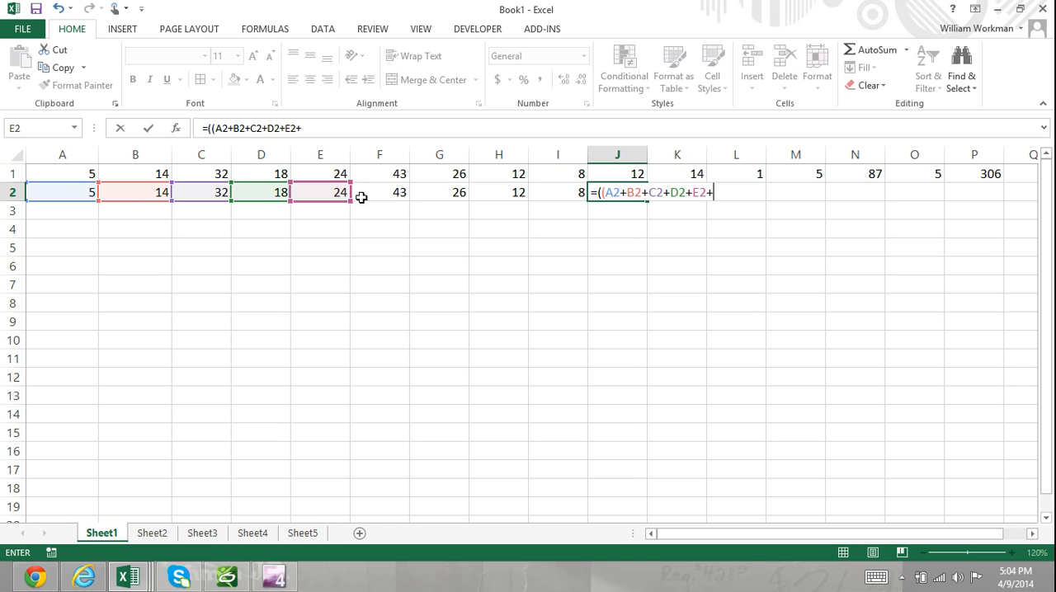
Extend the J2 formula with cells F2 through I2, divide the bracketed sum by 9 and enter it
left_click(371, 193)
type("+")
left_click(448, 192)
type("+")
left_click(494, 193)
type("+")
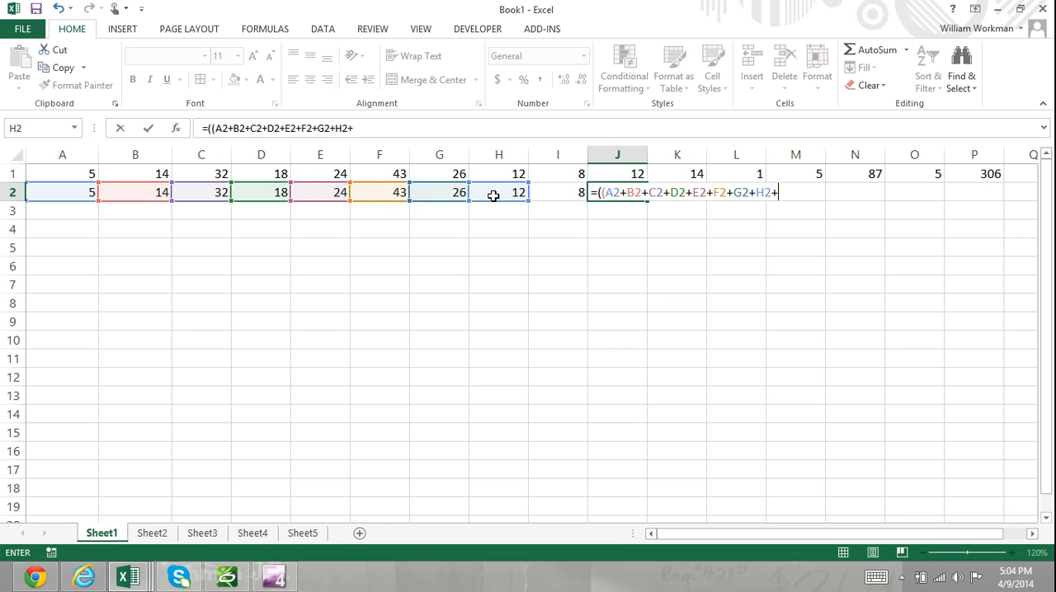
left_click(551, 194)
type(")")
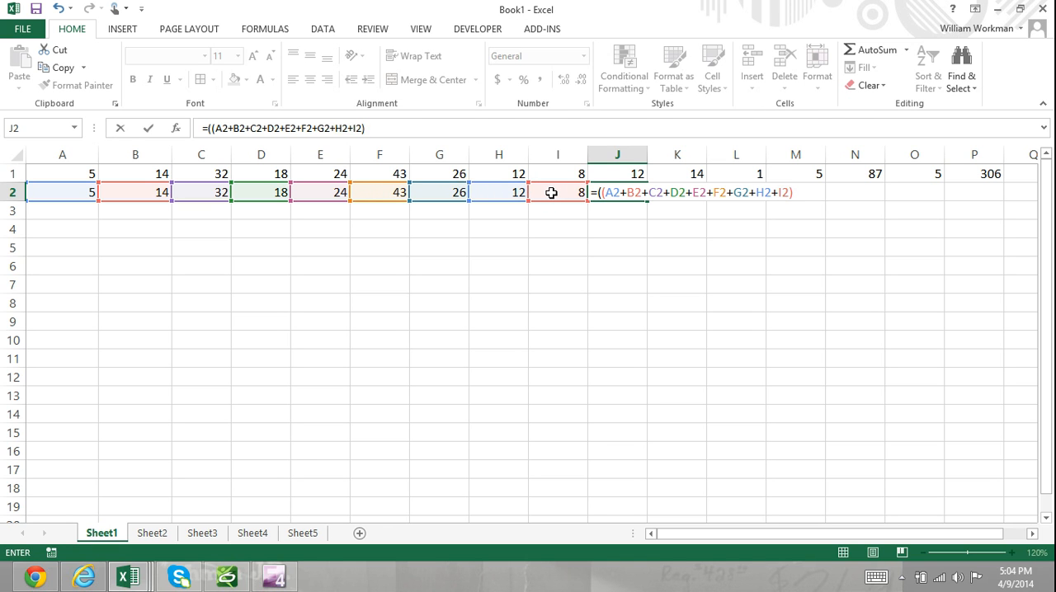
type("/9")
key("Return")
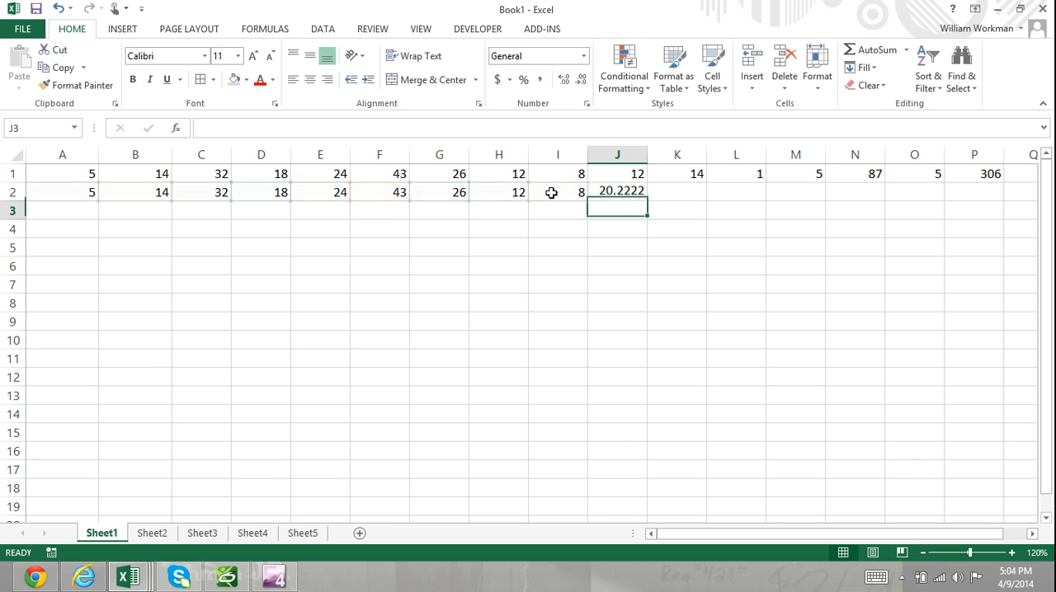
Replace the formula in J2 with =average(A2:I2)
left_click(631, 191)
type("=average(")
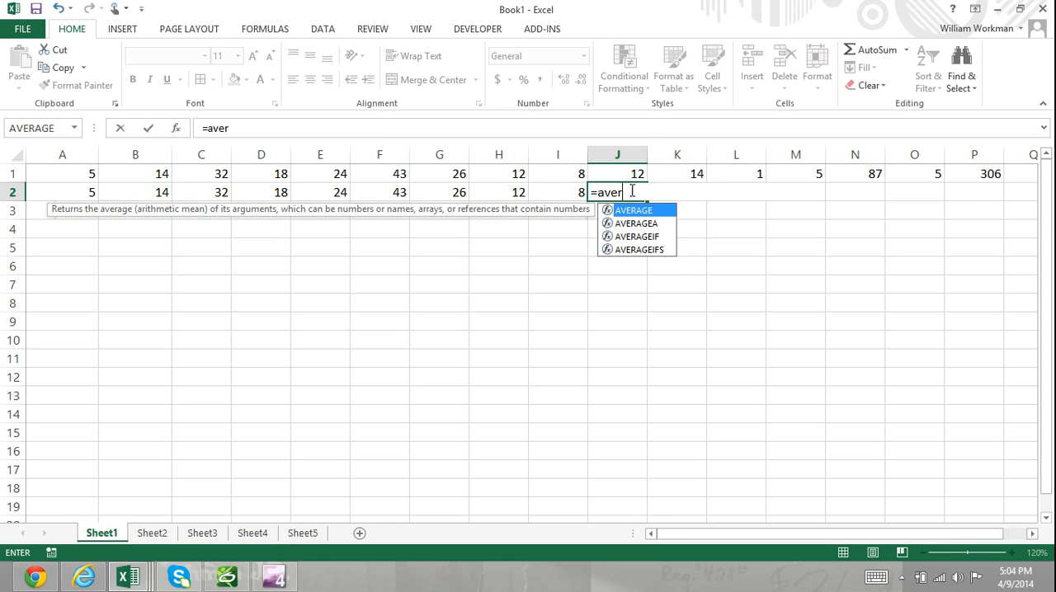
left_click_drag(87, 191, 557, 190)
type(")")
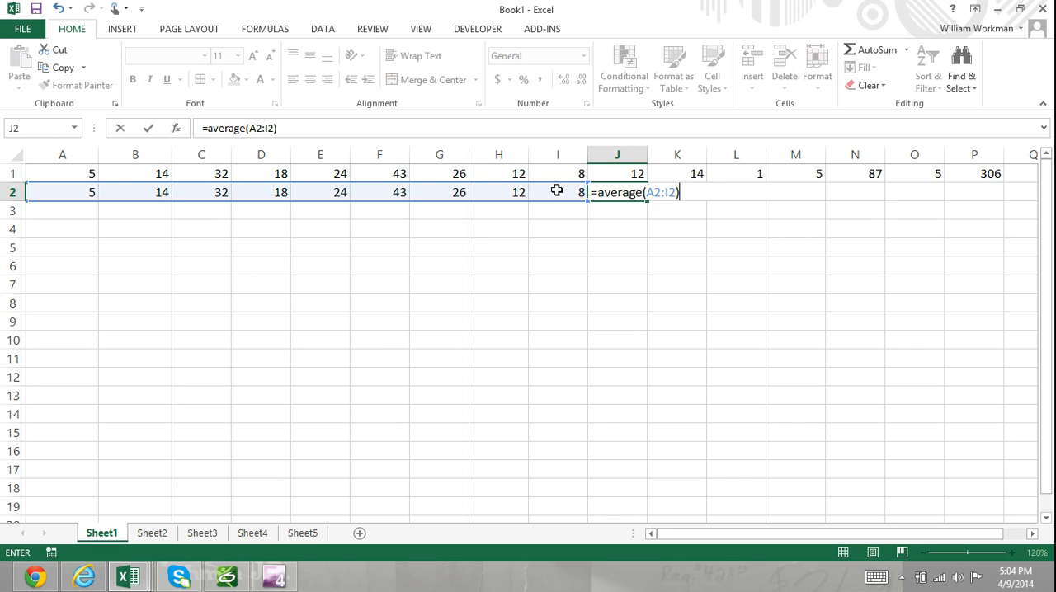
key("Return")
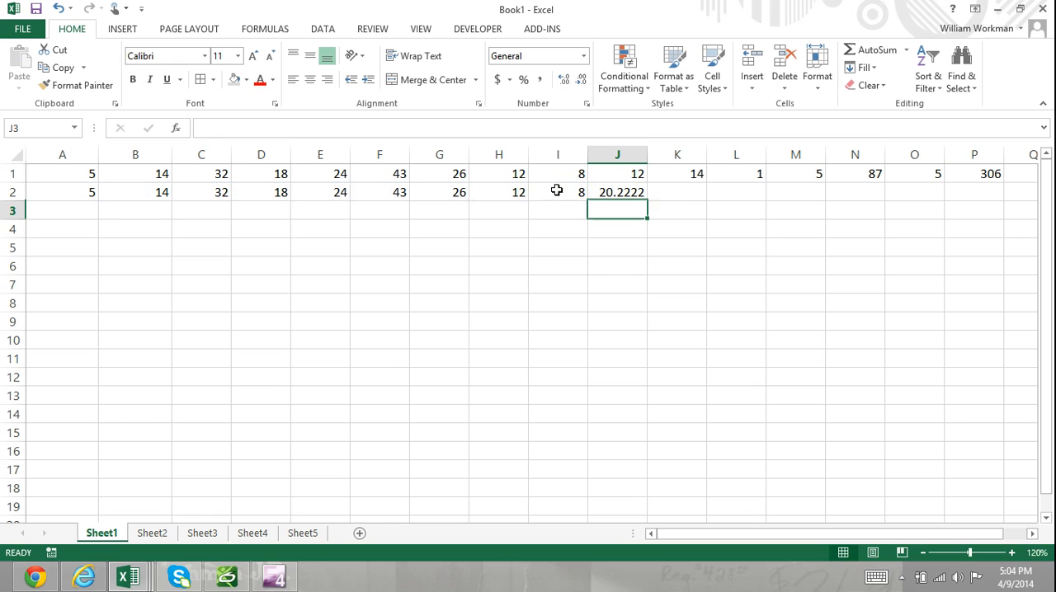
Clear the average formula from cell J2
left_click(627, 192)
key("BackSpace")
left_click(538, 297)
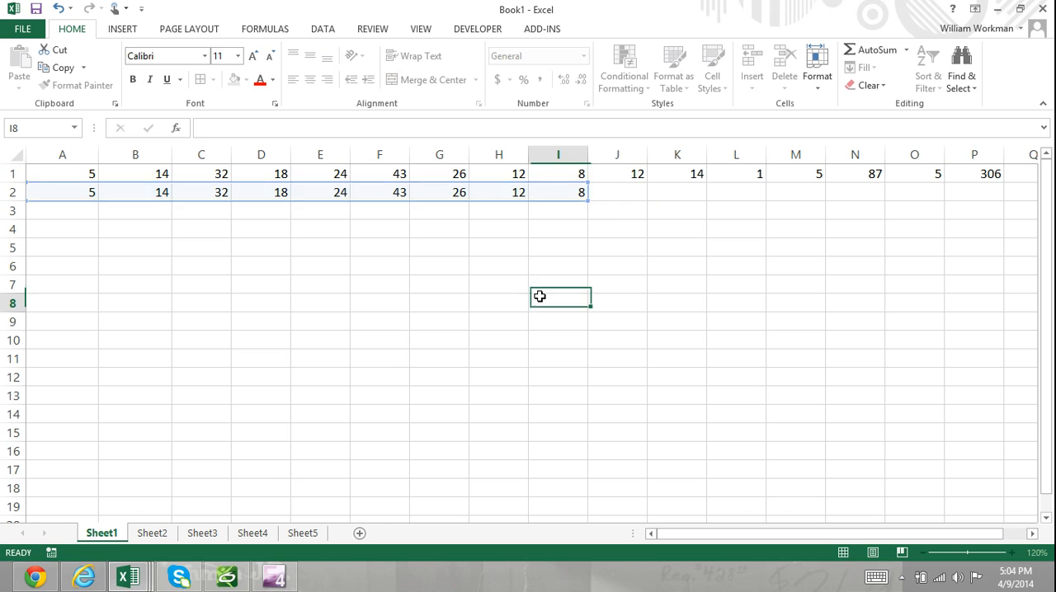
On Sheet2, clear the existing PROPER formulas from cells B1 and B2
left_click(152, 533)
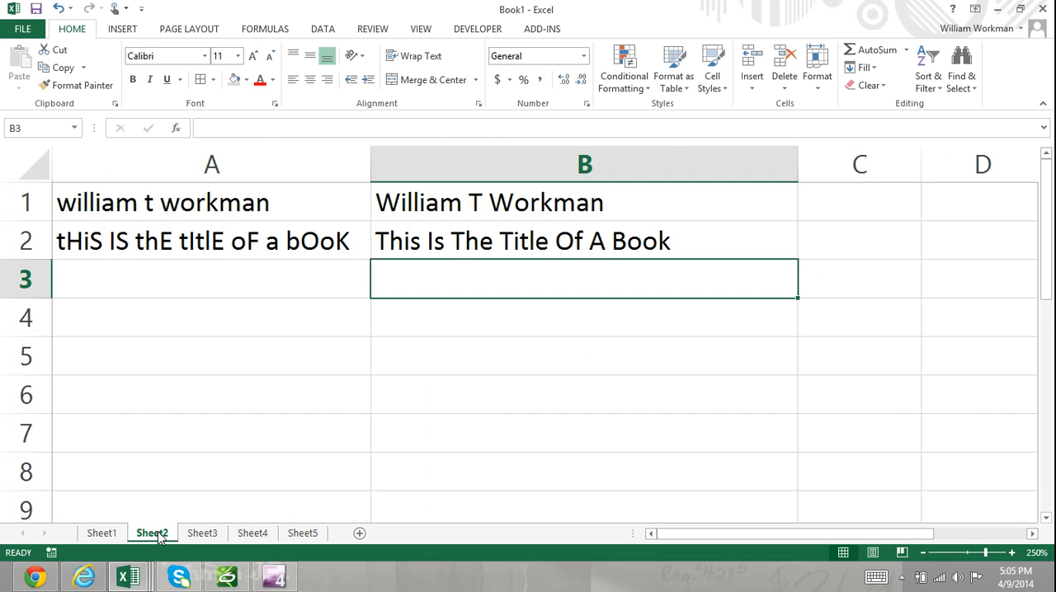
left_click(512, 200)
key("BackSpace")
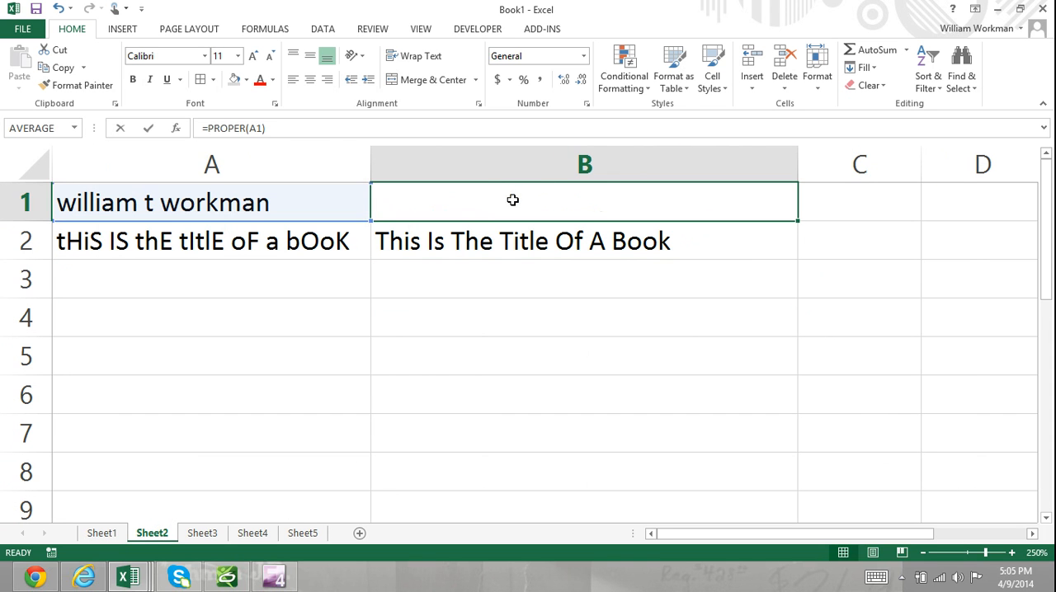
key("Return")
key("BackSpace")
key("Return")
key("Up")
key("Up")
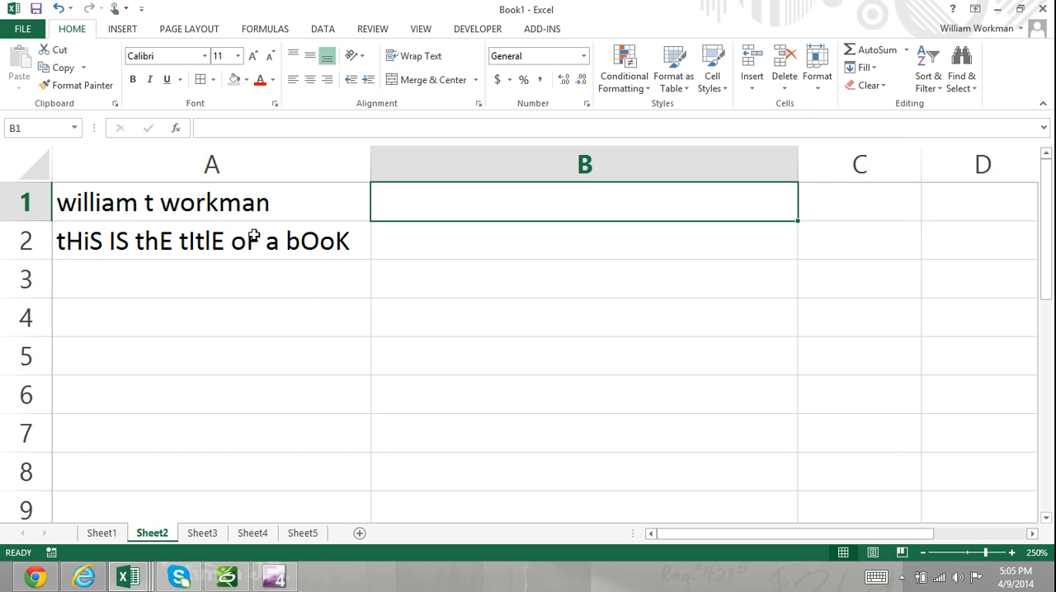
Enter =PROPER(A1) in cell B1 to convert the name in A1 to proper case
left_click(248, 204)
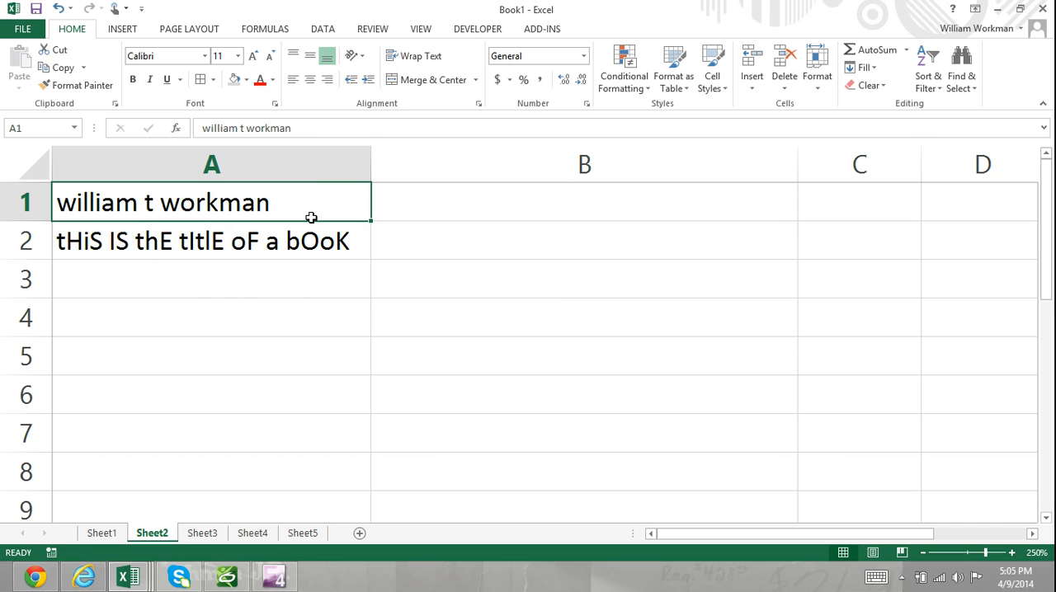
left_click(405, 204)
double_click(410, 205)
type("=")
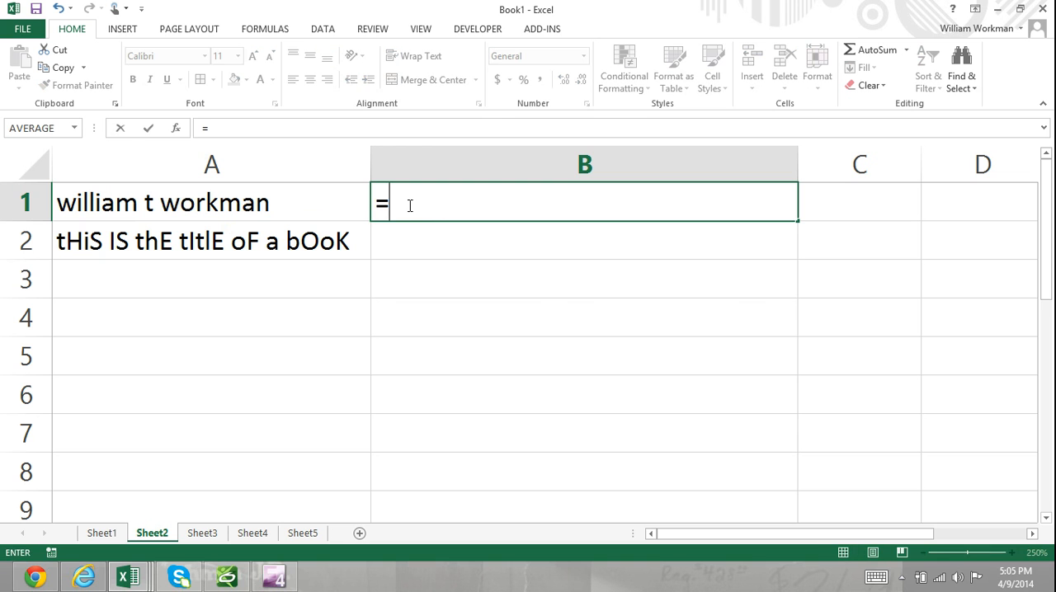
type("PROPER")
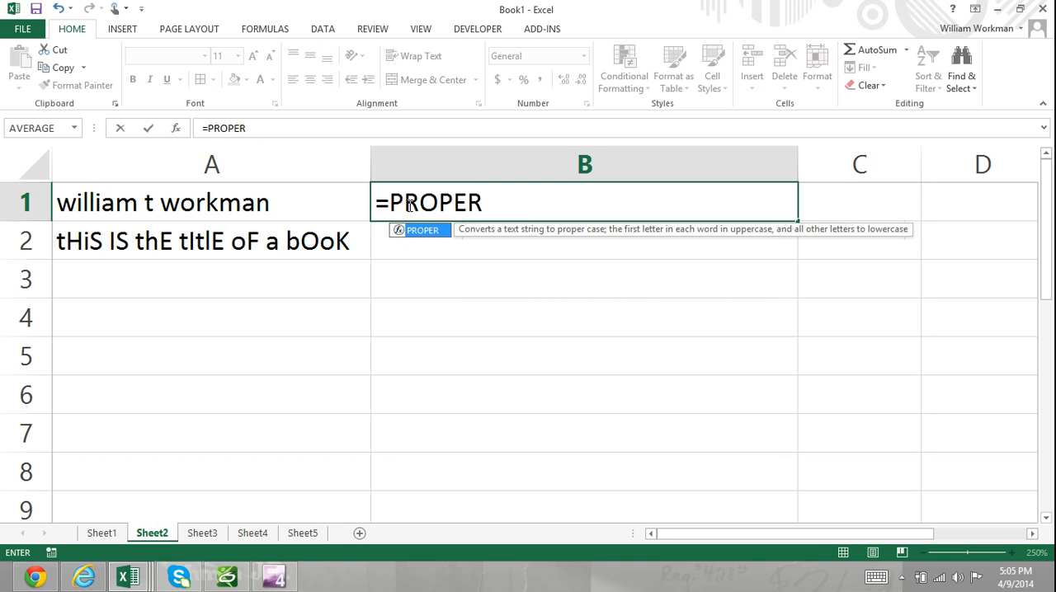
type("(")
left_click(319, 196)
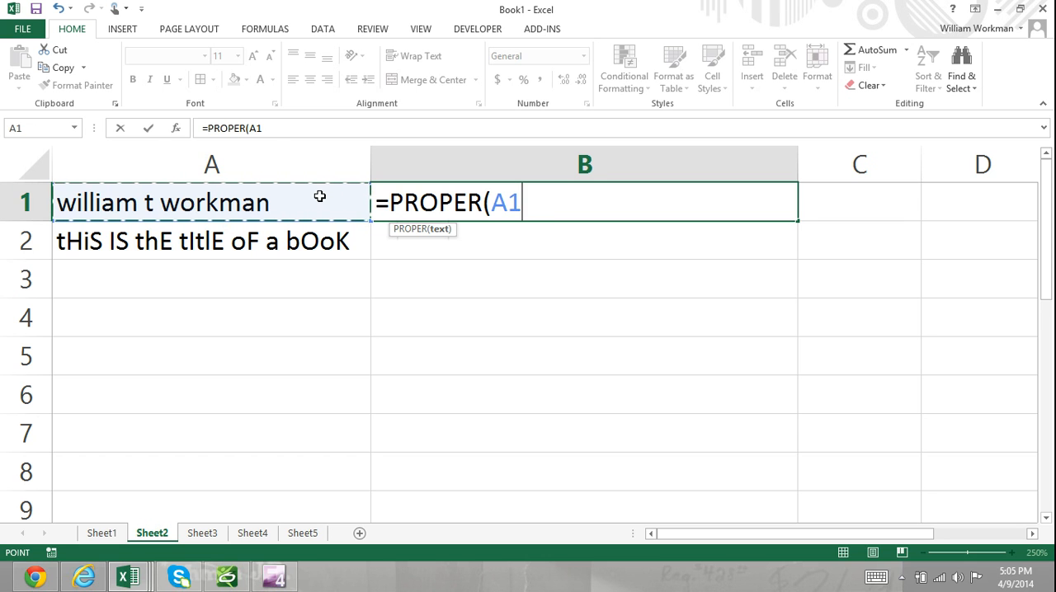
type(")")
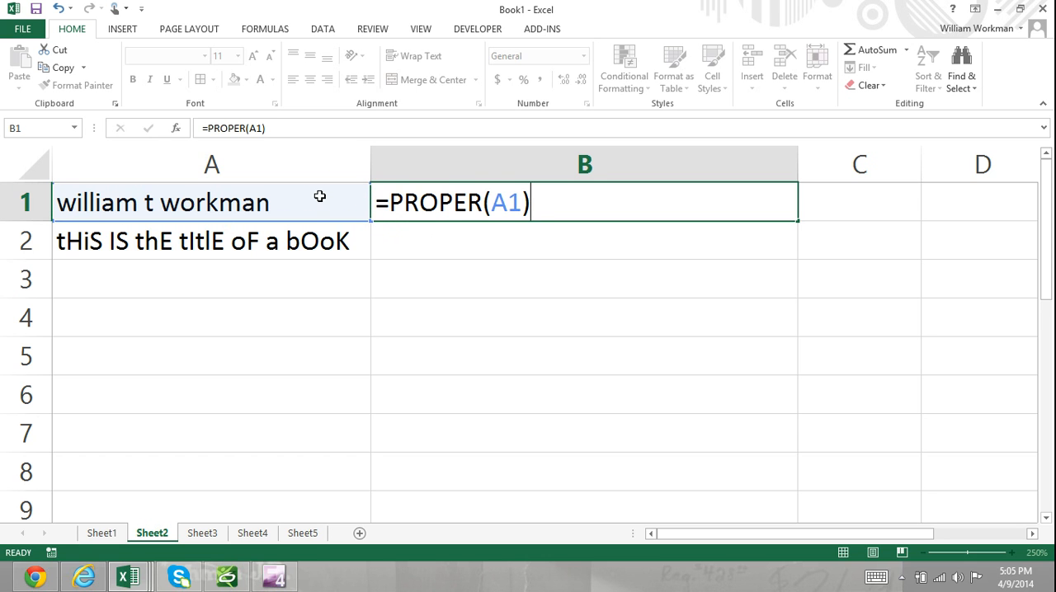
key("Return")
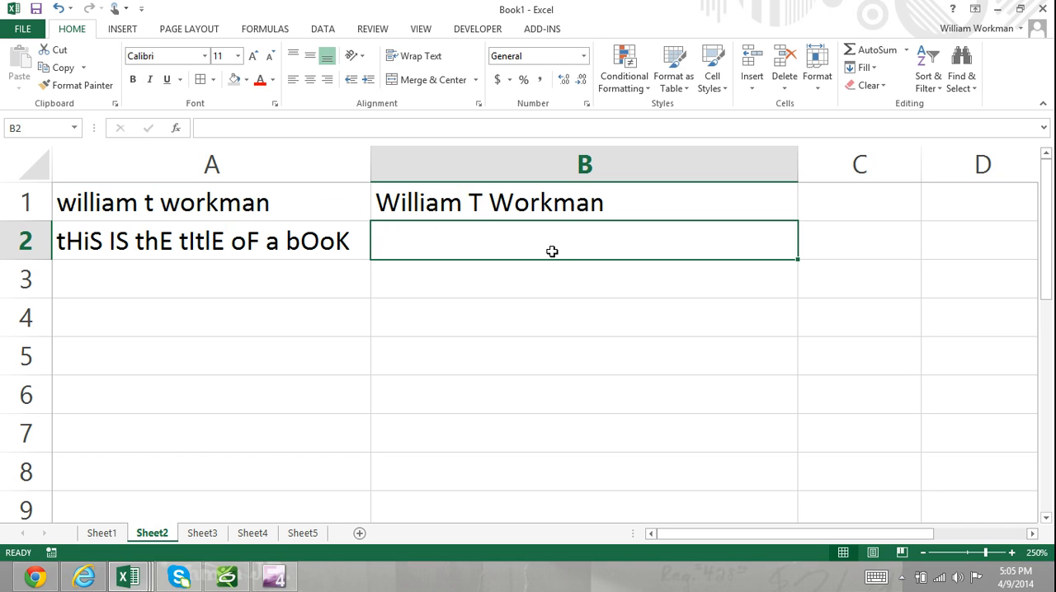
Enter =PROPER(A2) in cell B2 to convert the book title in A2 to proper case
type("=PROPER")
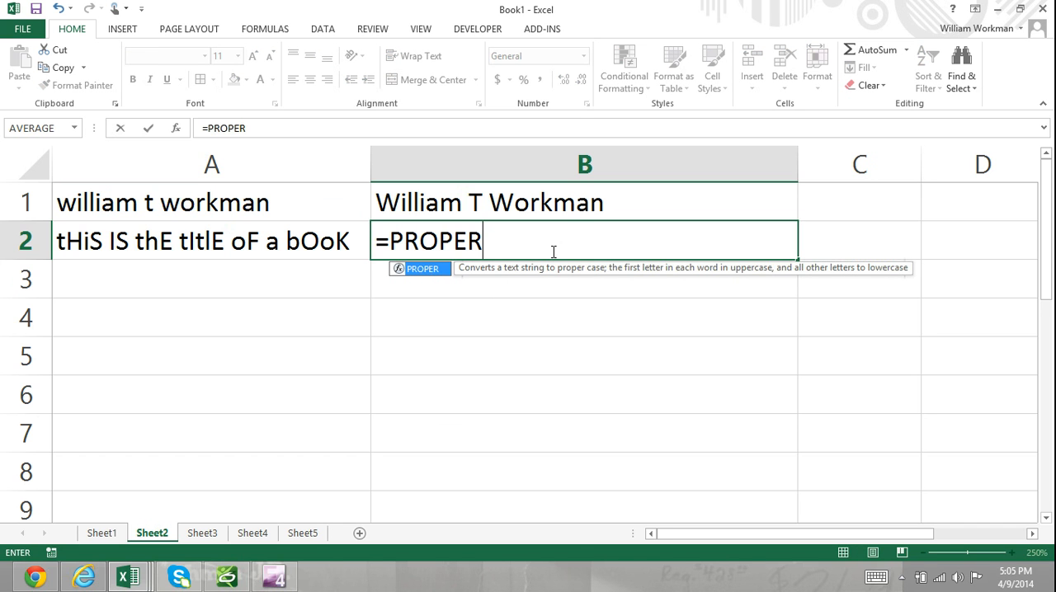
type("(")
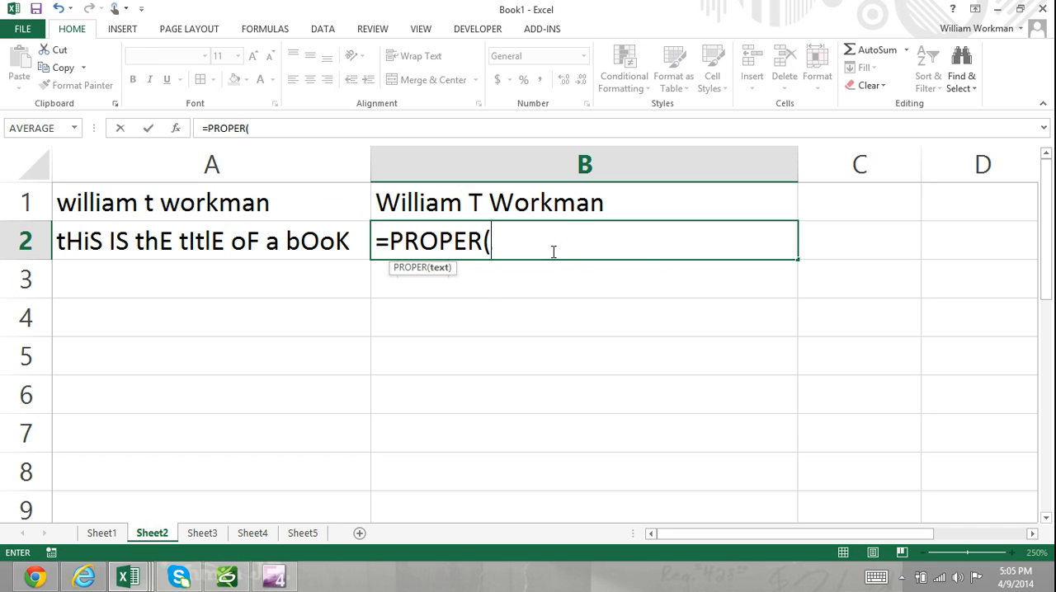
left_click(300, 239)
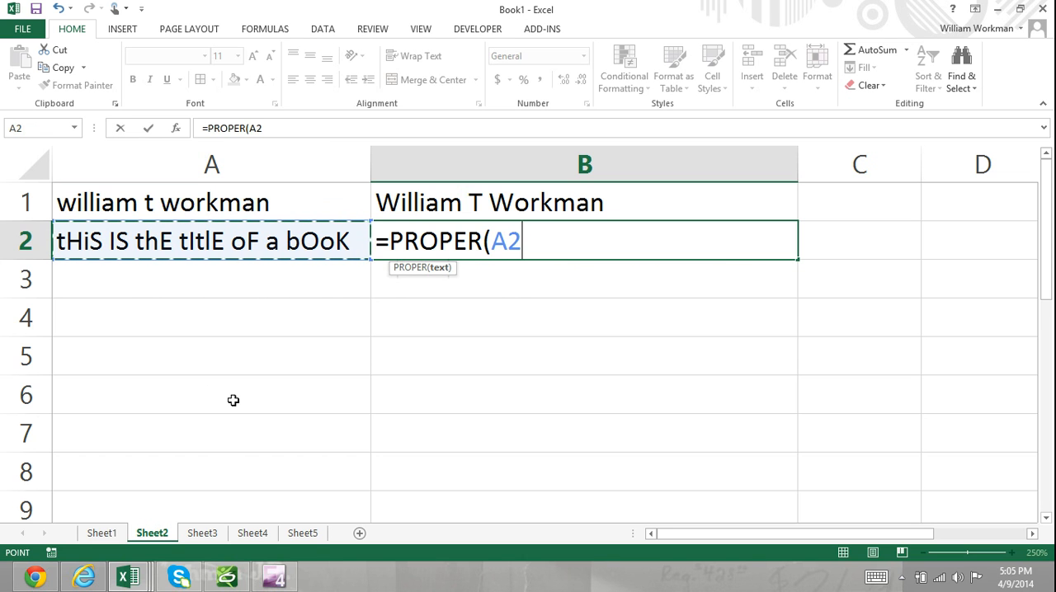
type(")")
key("Return")
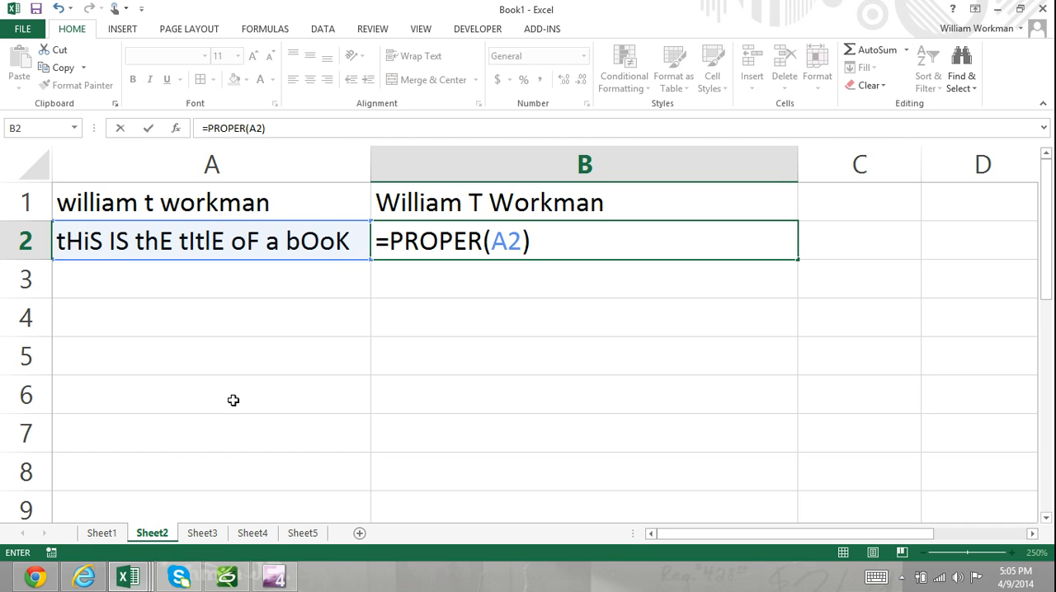
key("Return")
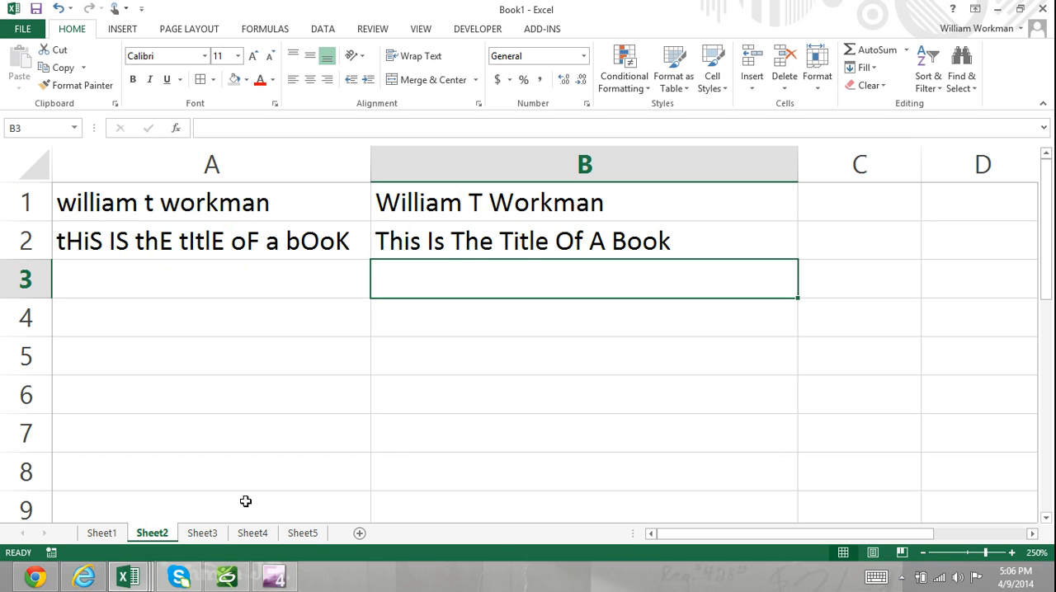
On Sheet1, enter =MAX(A2:I2) in cell J2 to find the largest number in the second row
left_click(202, 534)
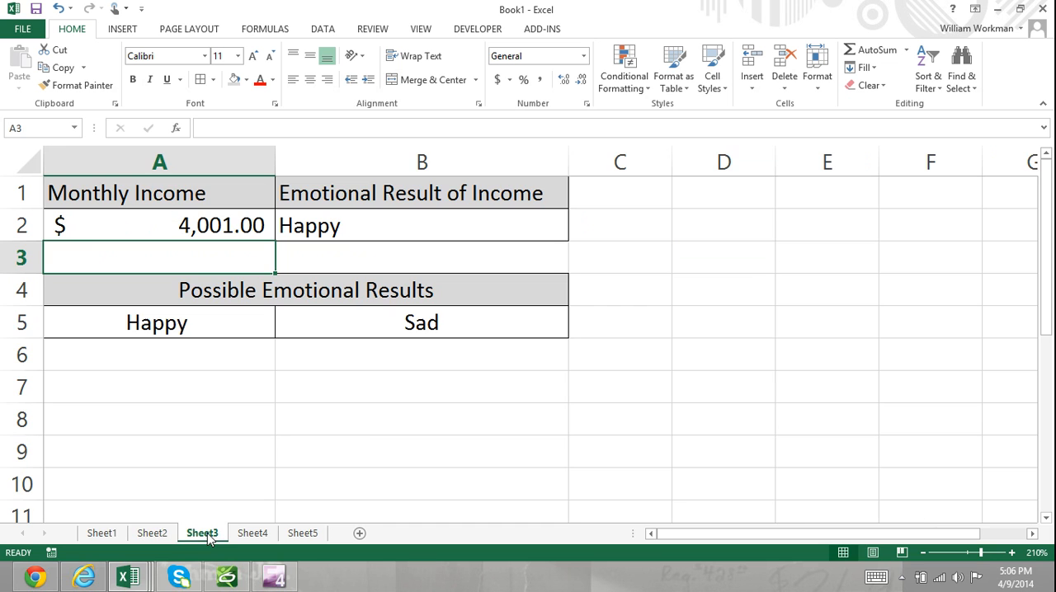
left_click(153, 533)
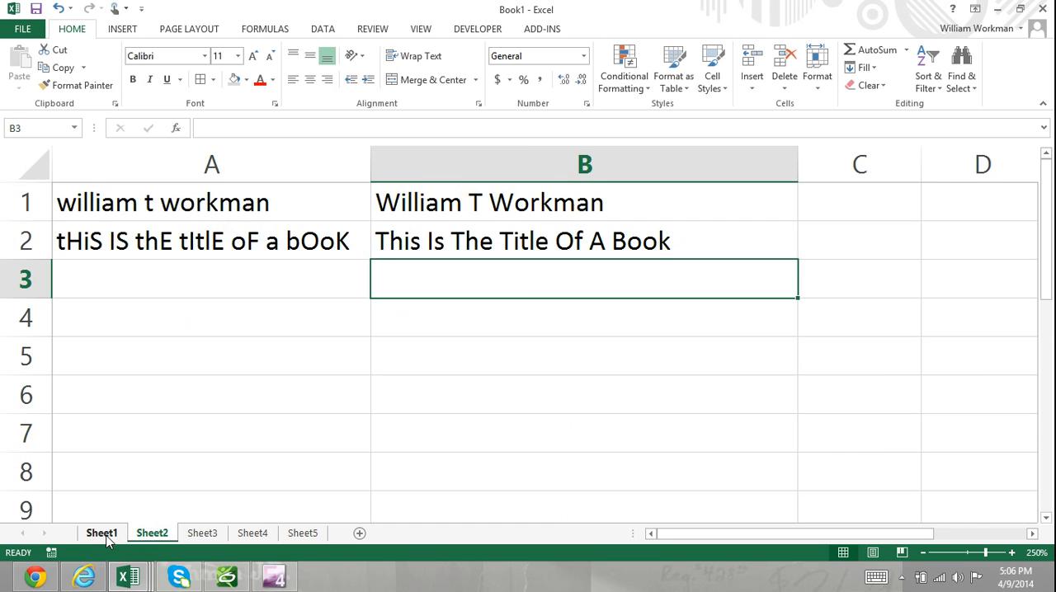
left_click(101, 533)
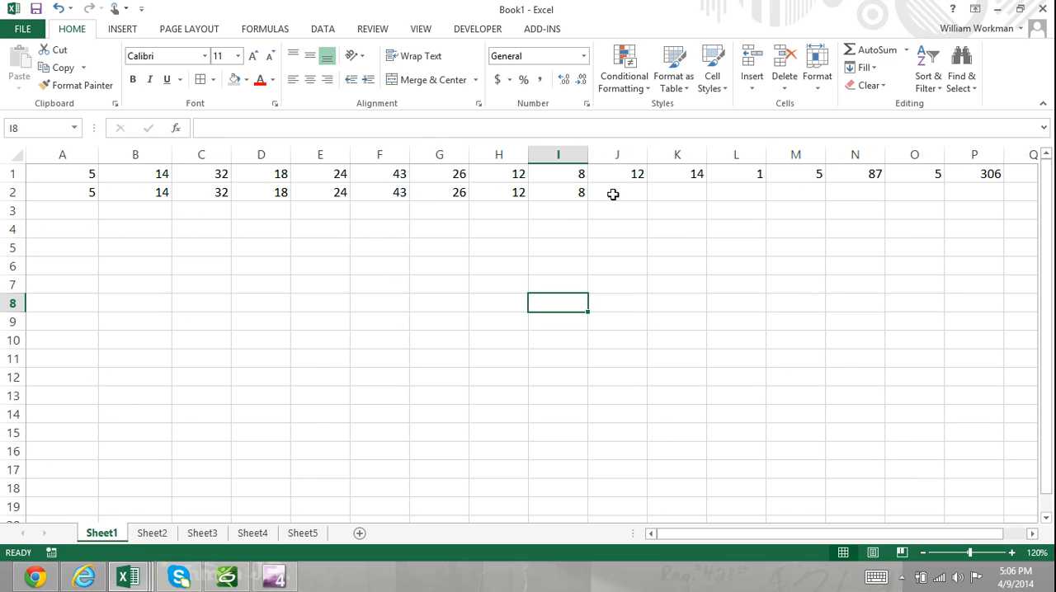
left_click(613, 194)
type("=MAX(")
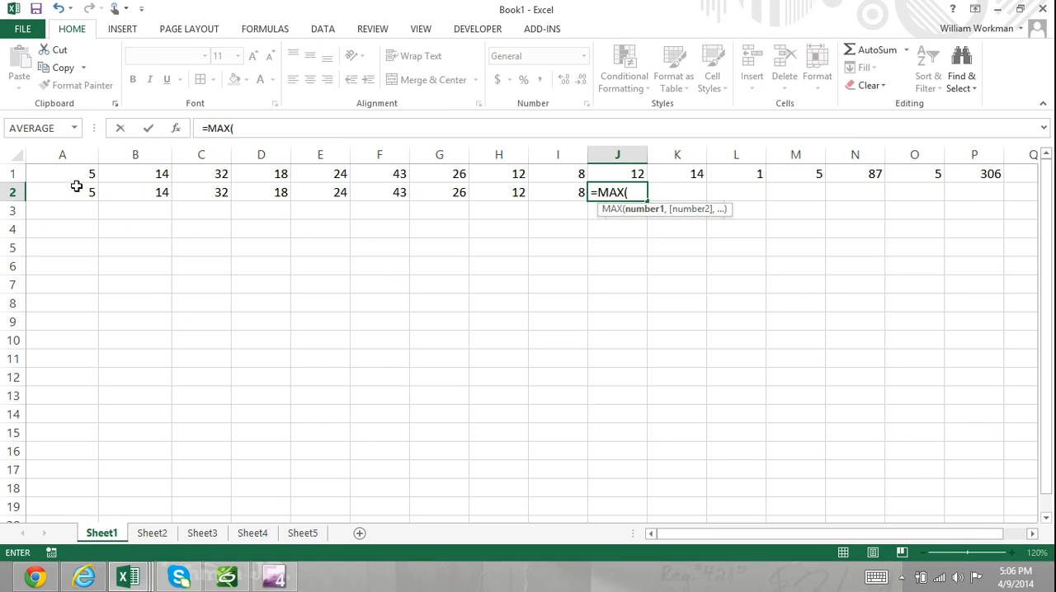
left_click_drag(77, 188, 551, 194)
type(")")
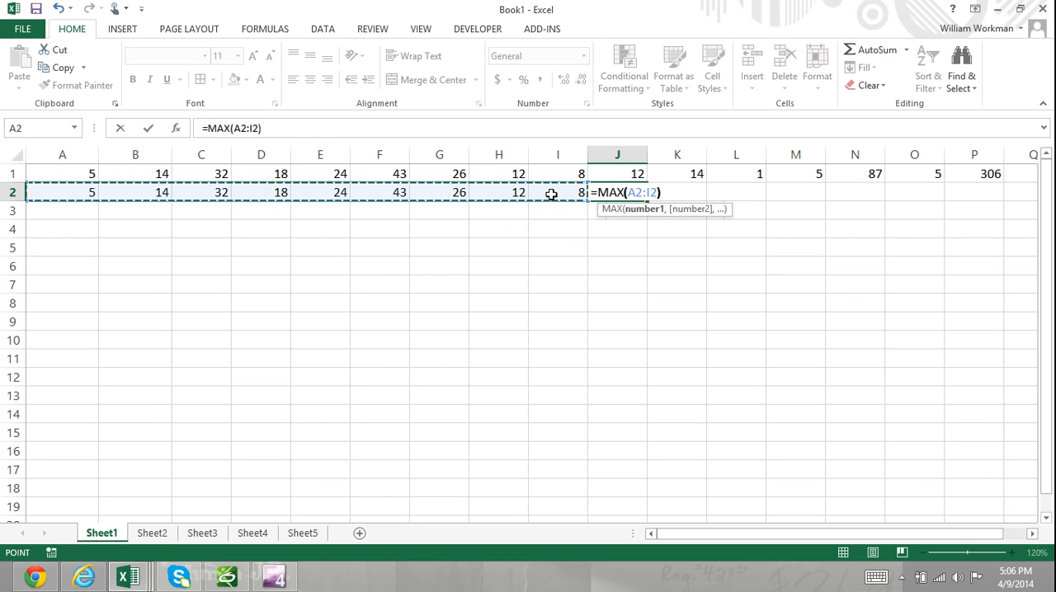
key("Return")
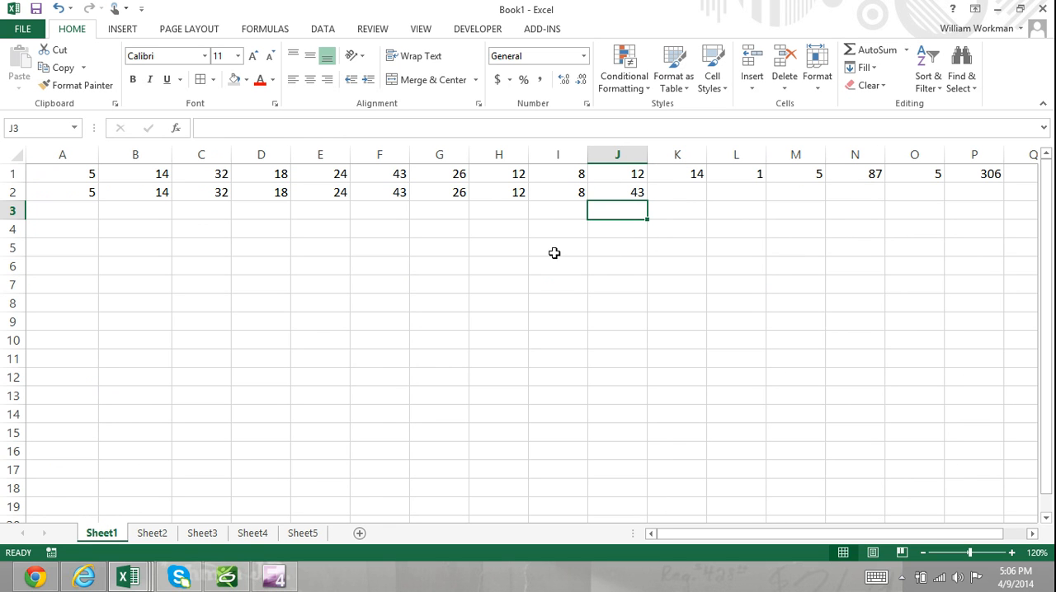
On Sheet3, replace the contents of B2 with =IF(A2>4000,A5,B5) to choose the emotional result from the monthly income
left_click(202, 536)
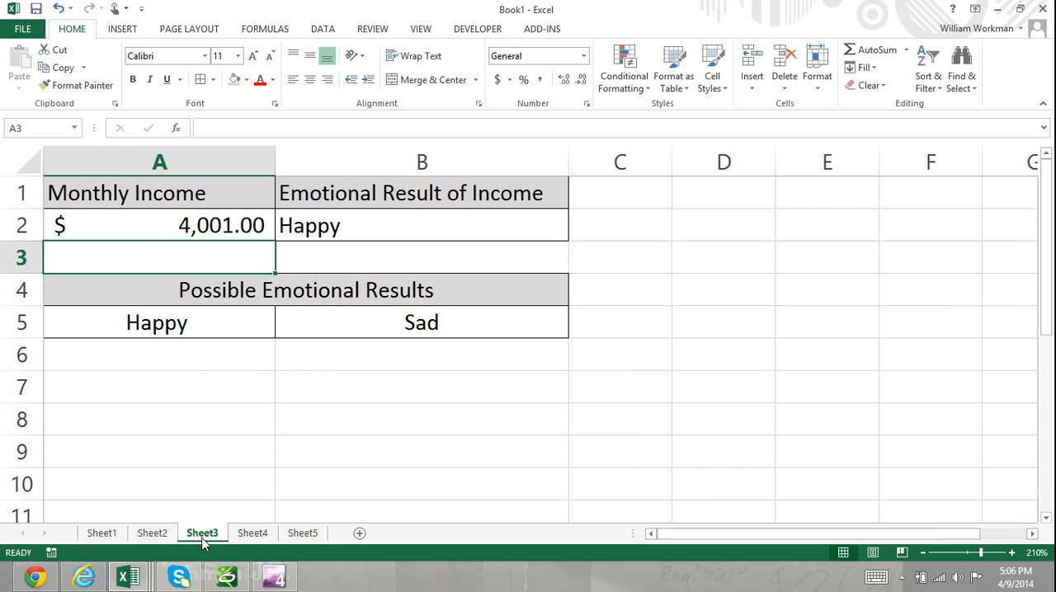
left_click(312, 228)
key("BackSpace")
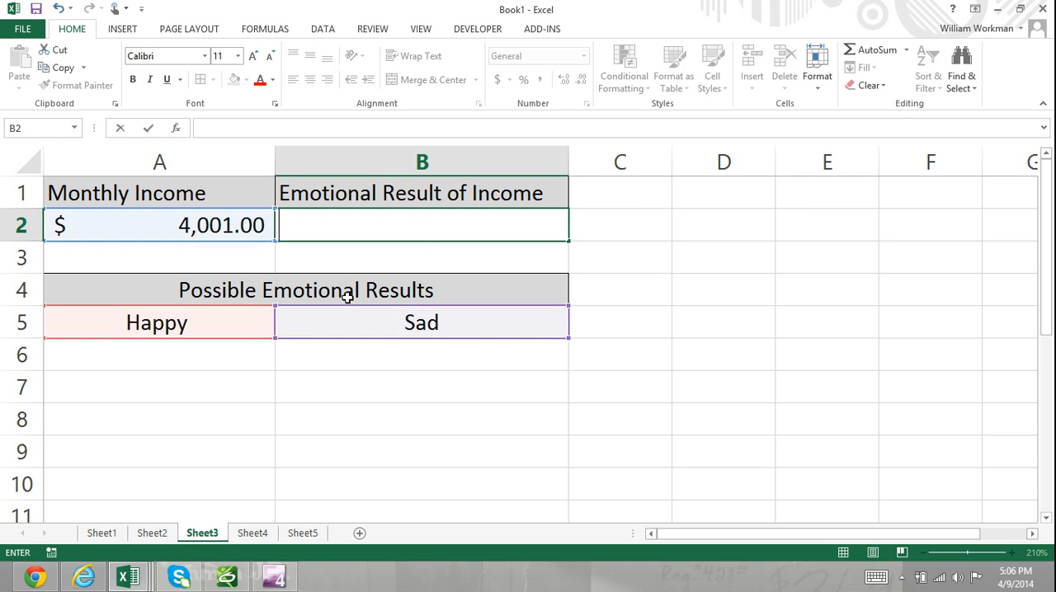
type("=IF(")
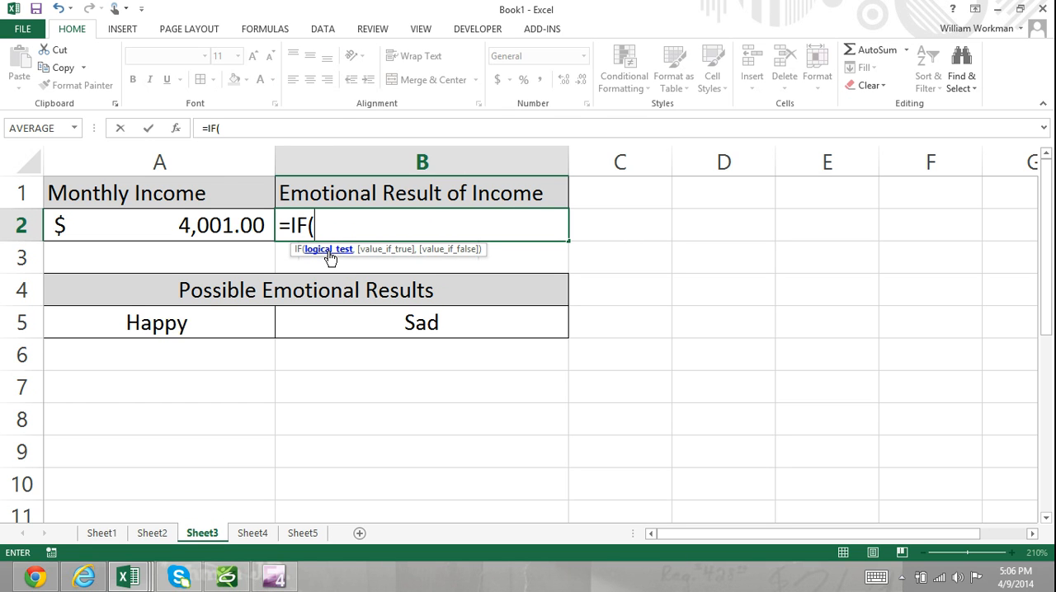
left_click(238, 230)
type(">4000,")
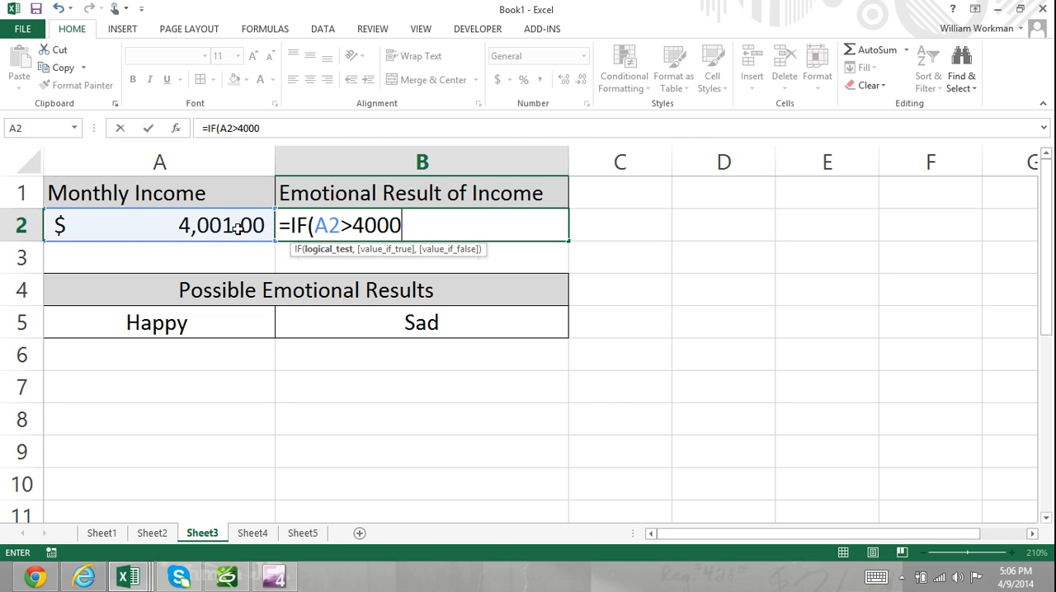
left_click(224, 329)
type(",")
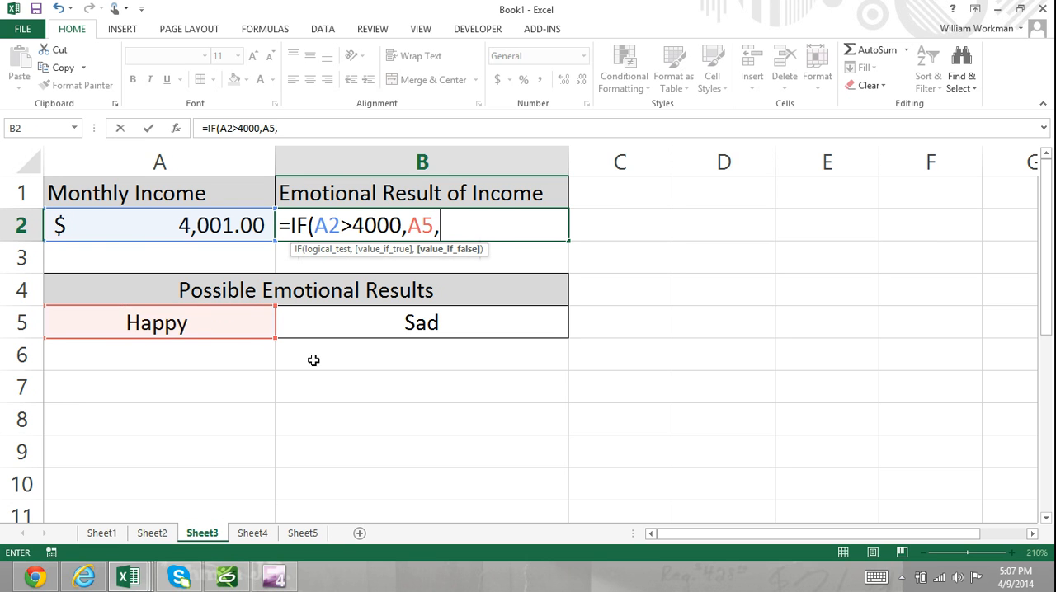
left_click(426, 324)
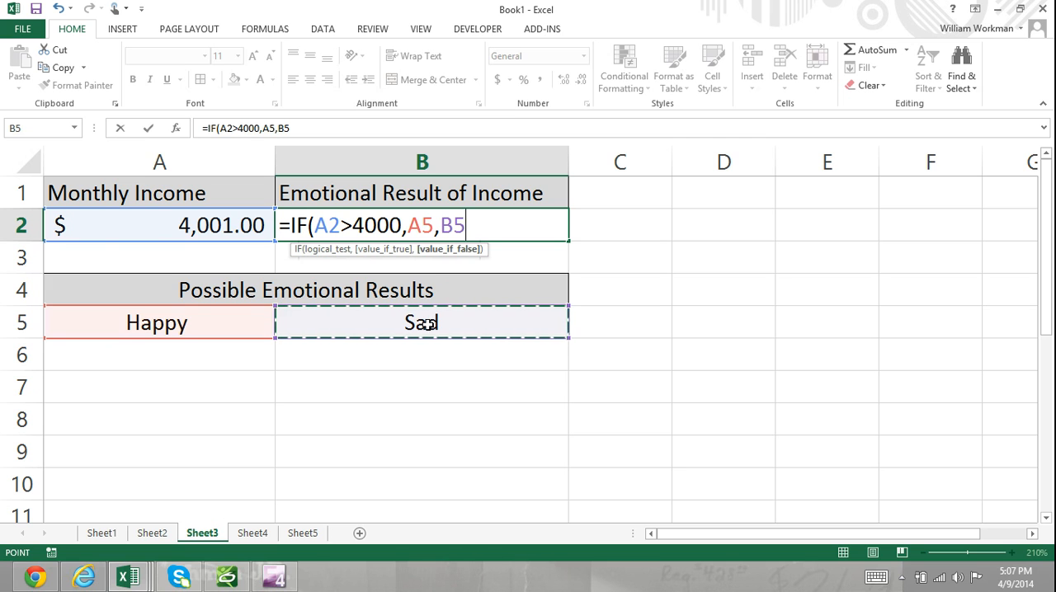
type(")")
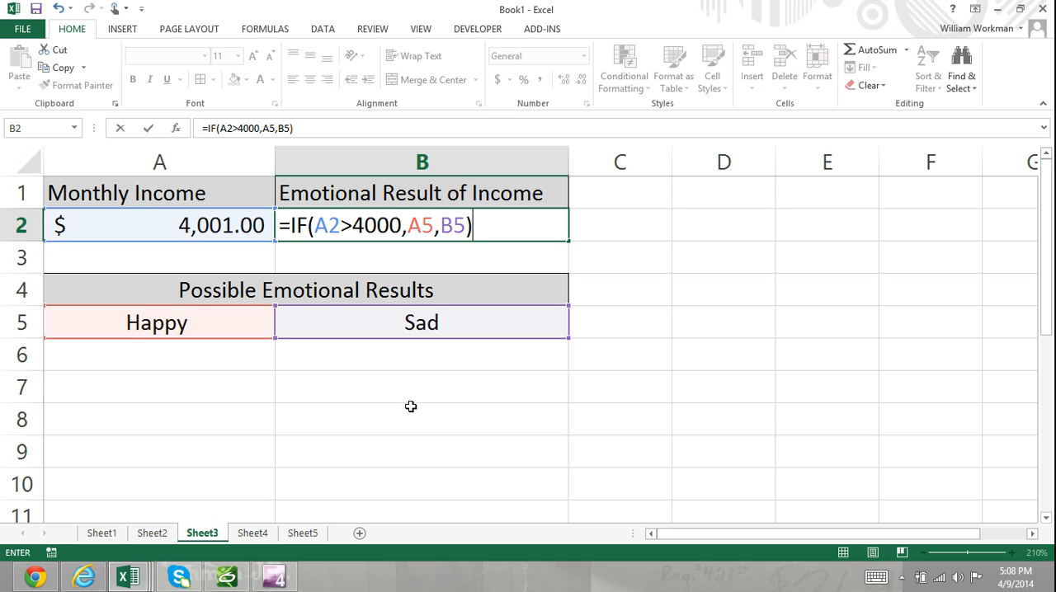
key("Return")
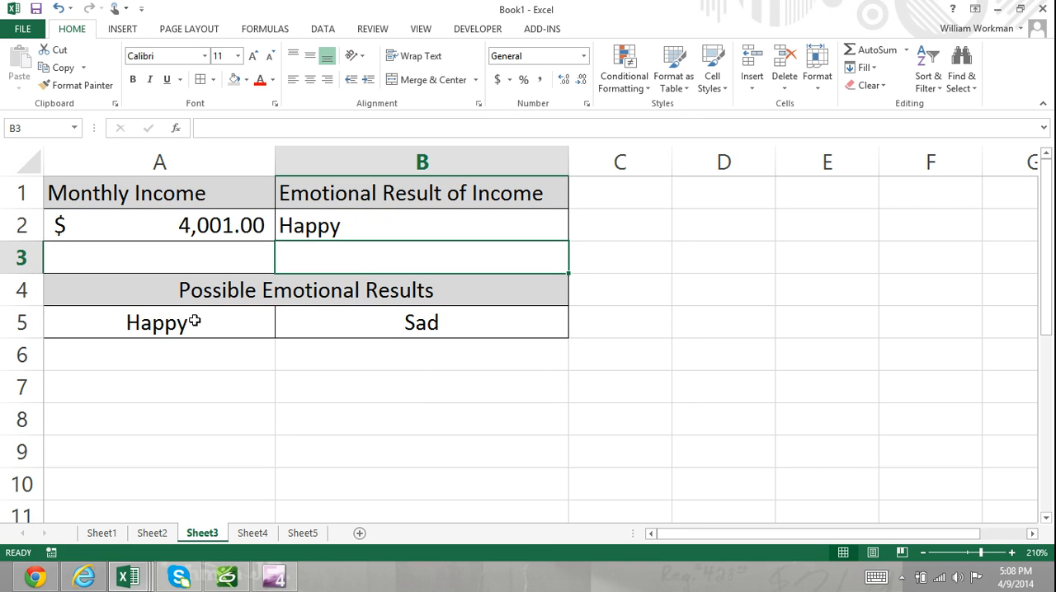
Set the monthly income in A2 to 3999 to test the IF formula, and open Sheet4
left_click(193, 322)
left_click(211, 229)
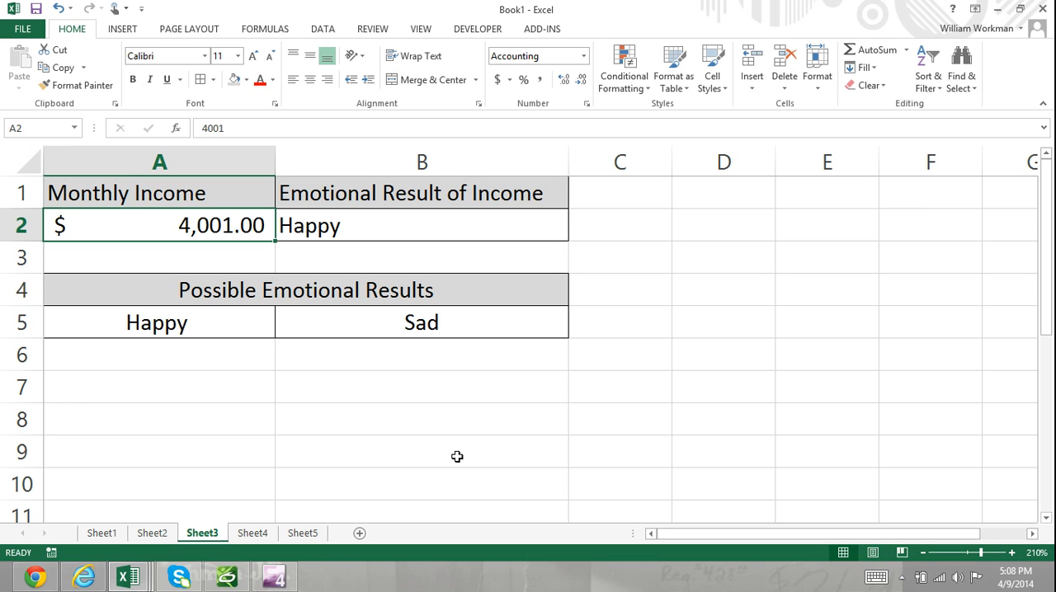
type("2")
key("BackSpace")
type("3999")
key("Return")
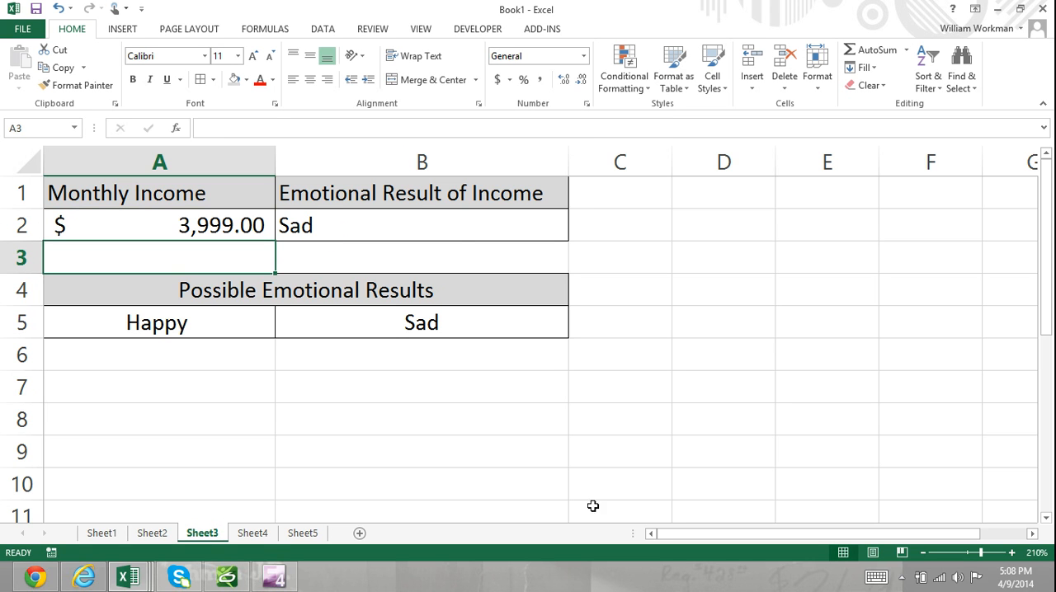
left_click(253, 534)
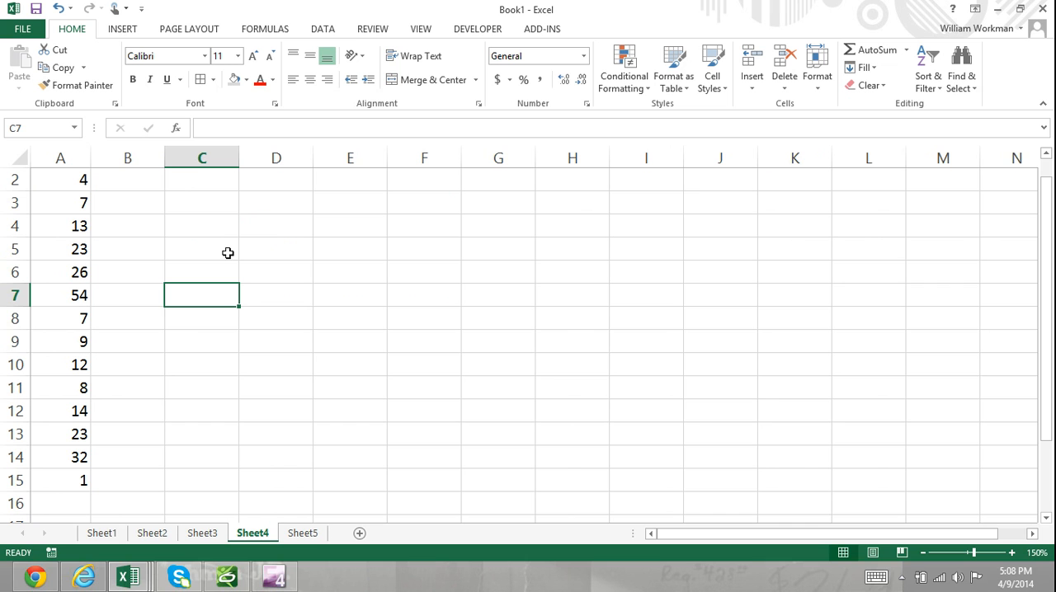
left_click(130, 179)
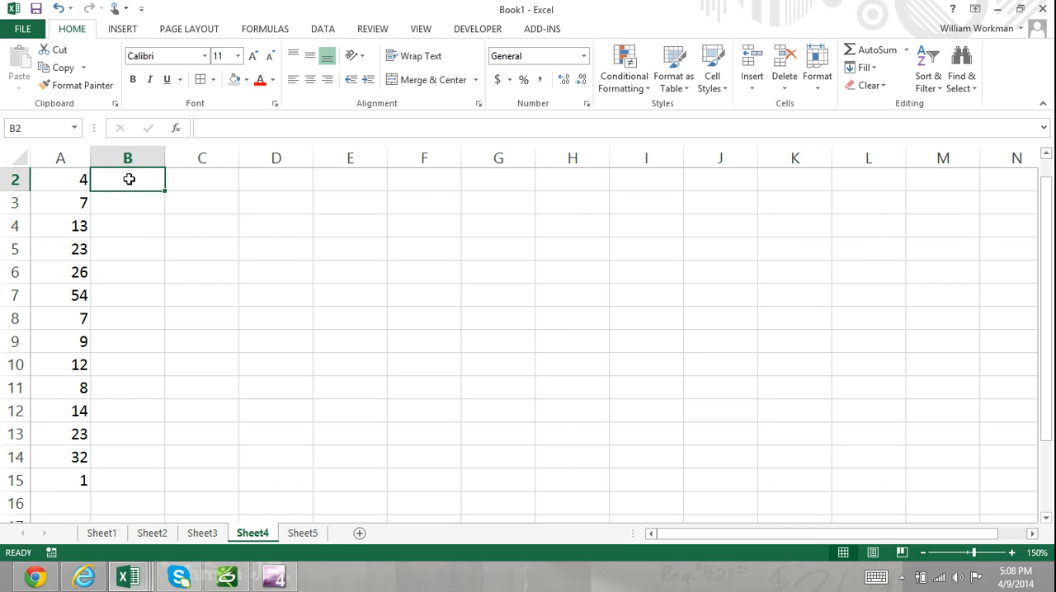
type("=SUM")
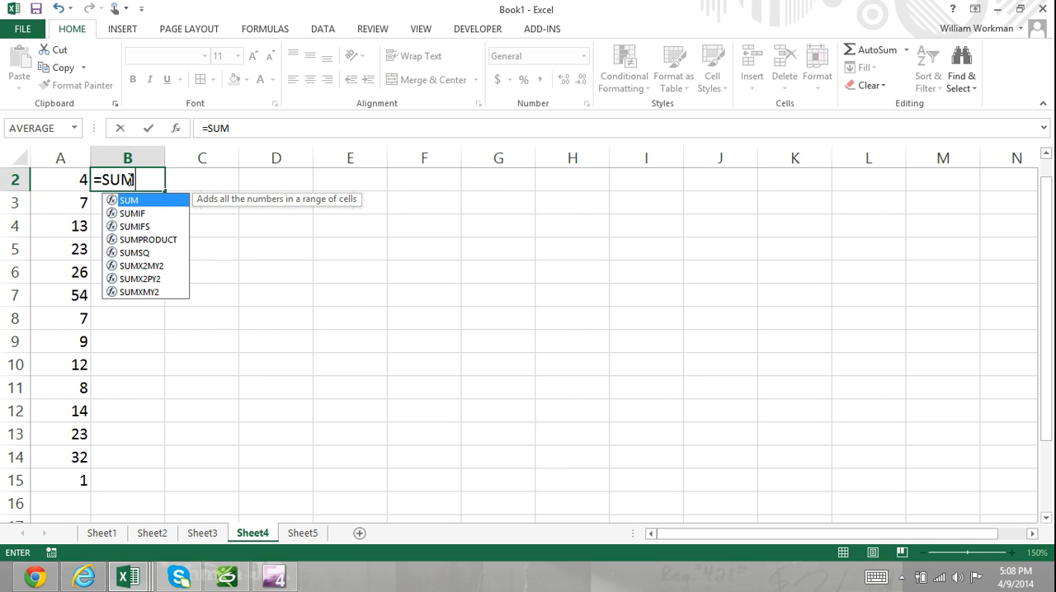
type("(")
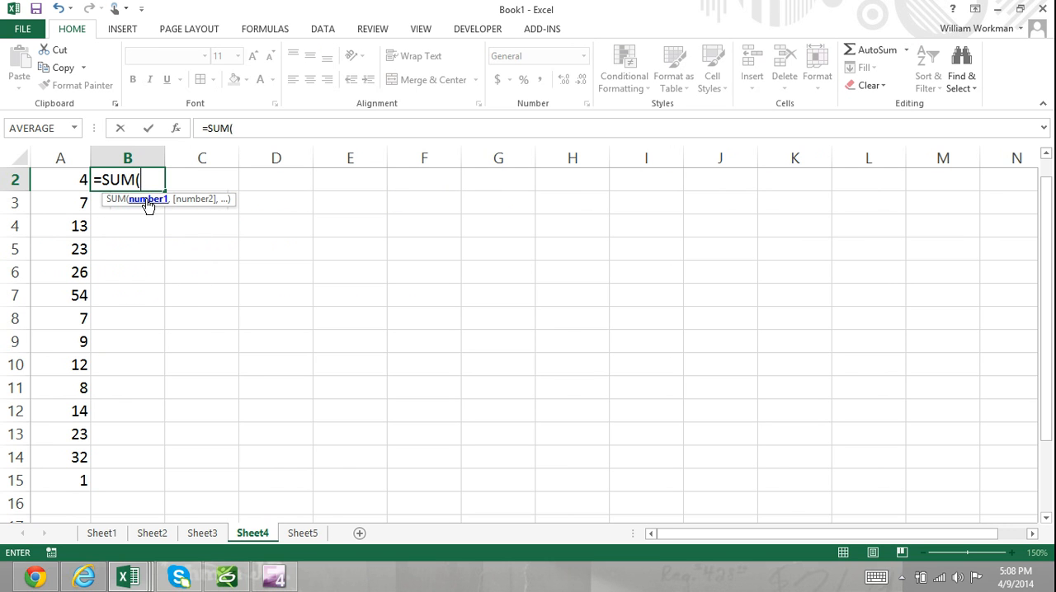
key("BackSpace")
key("BackSpace")
key("BackSpace")
key("BackSpace")
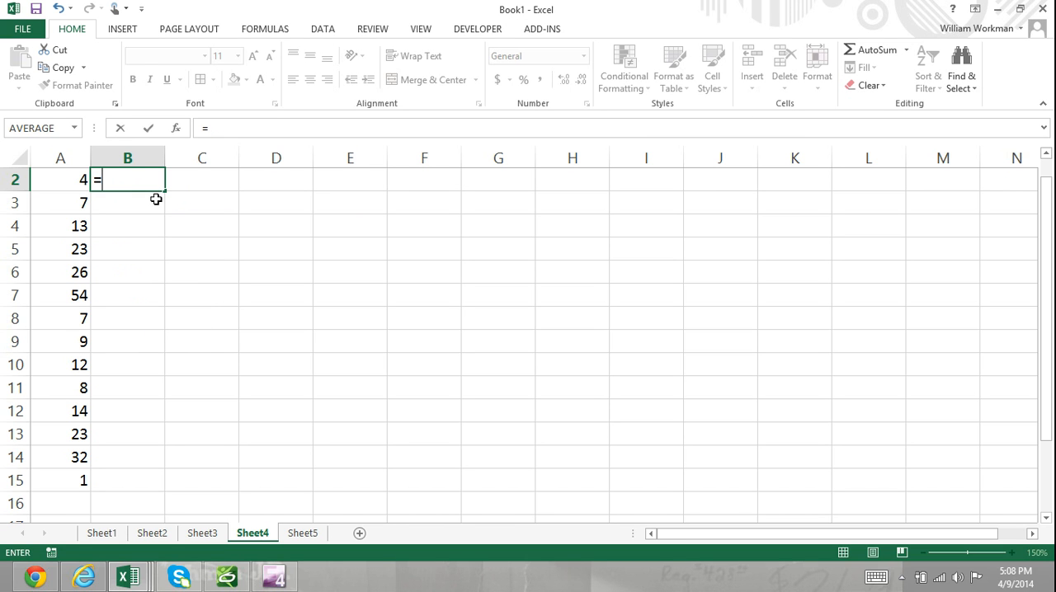
key("BackSpace")
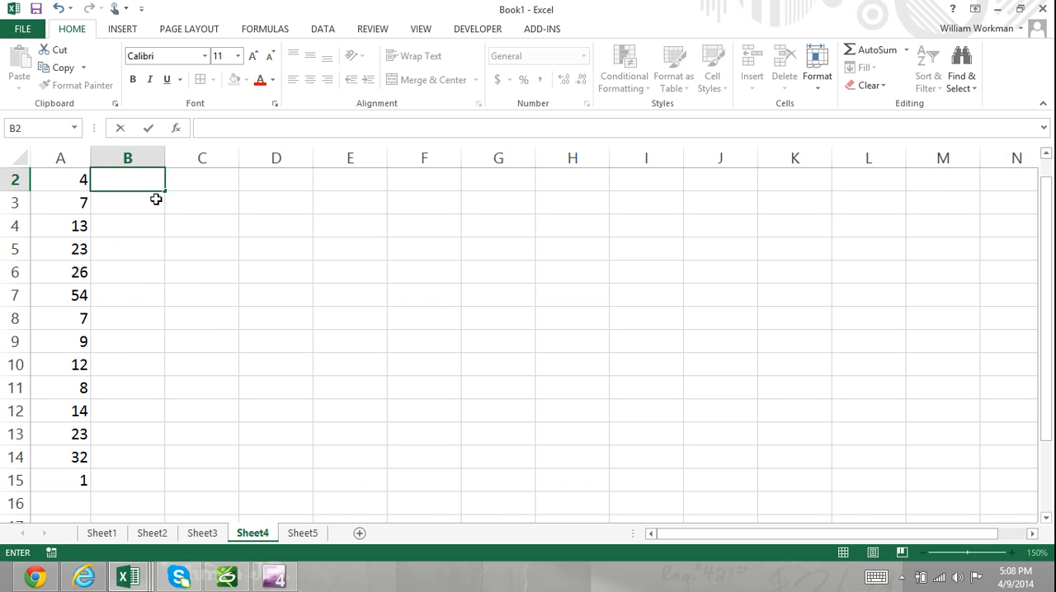
Widen column C on Sheet4 to about one and a half times its width
left_click(204, 203)
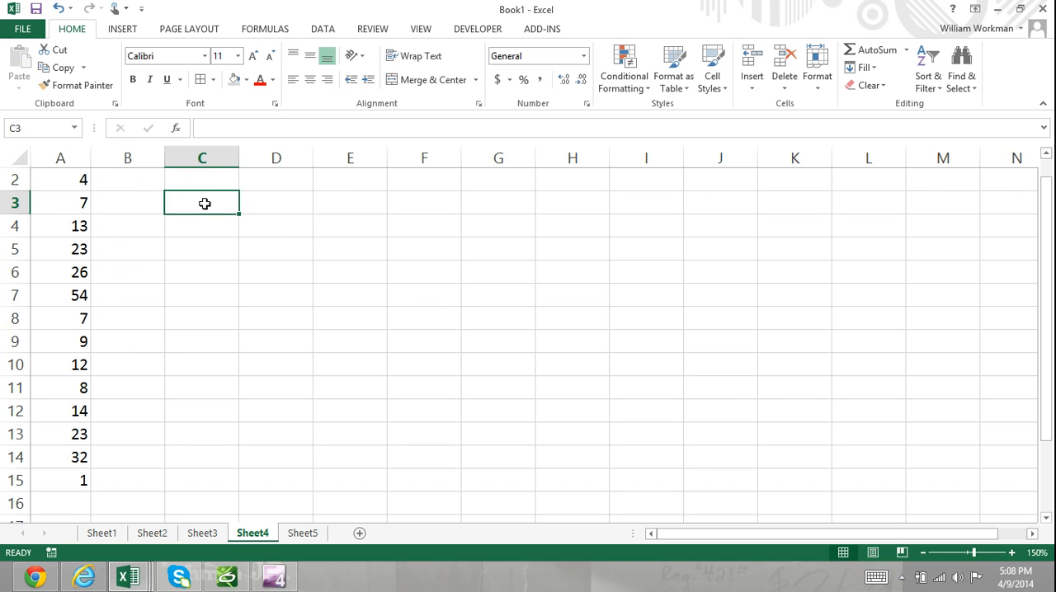
left_click_drag(238, 165, 277, 165)
left_click(267, 179)
Enter =TODAY() in cell C3 to insert the current date
left_click(232, 209)
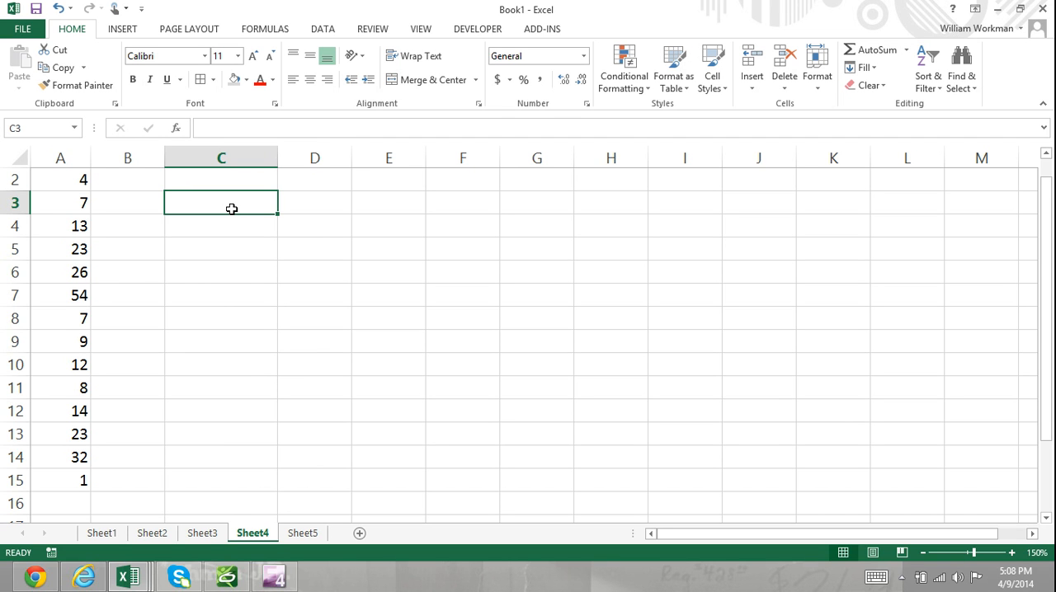
type("=")
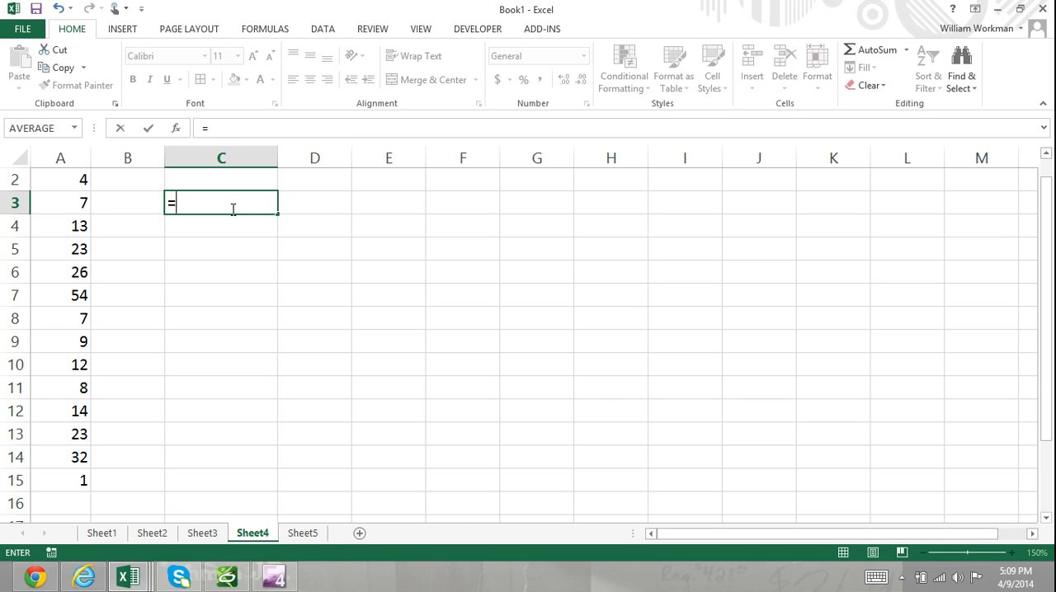
type("TODAY")
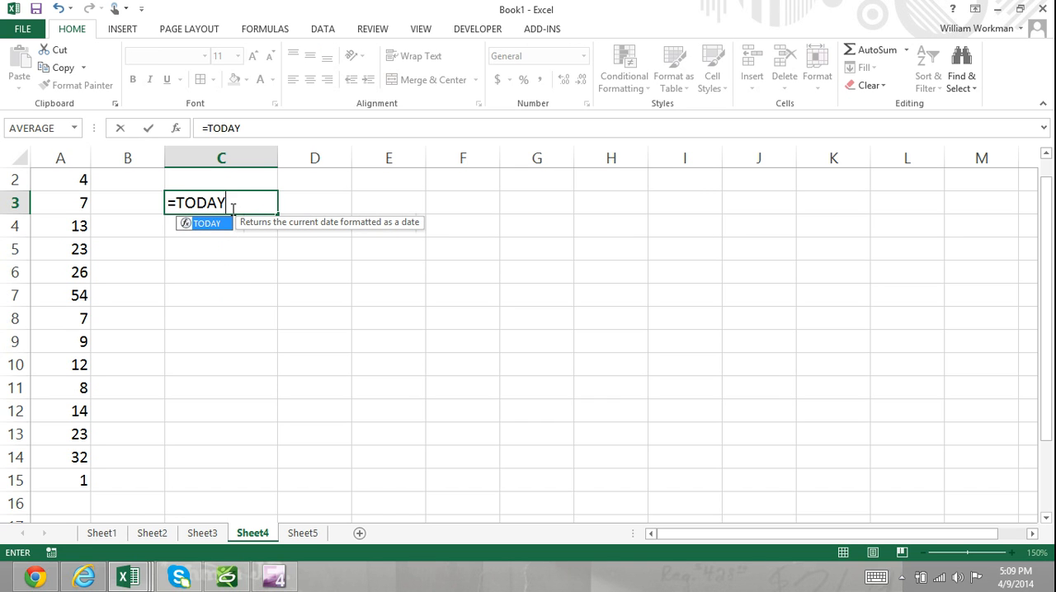
type("()")
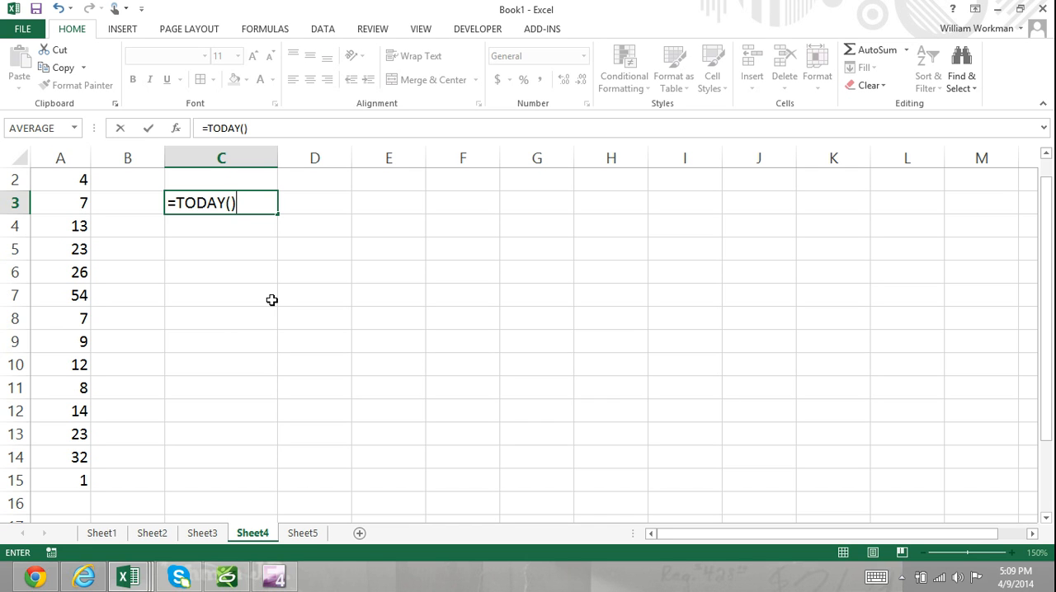
key("Return")
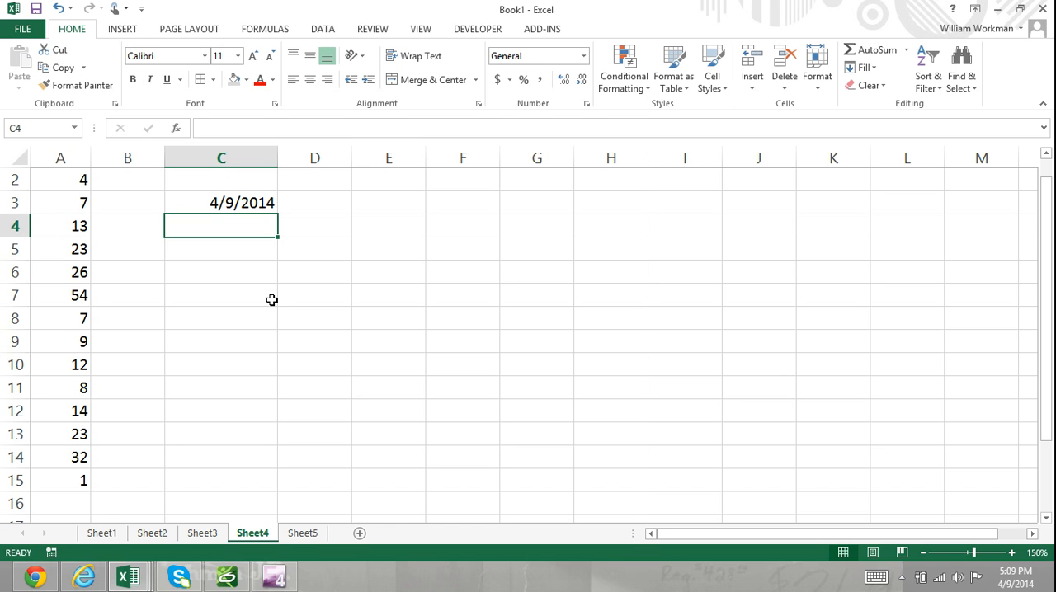
Enter =QUOTIENT(10,2) in cell C4 to return the integer portion of the division
type("=")
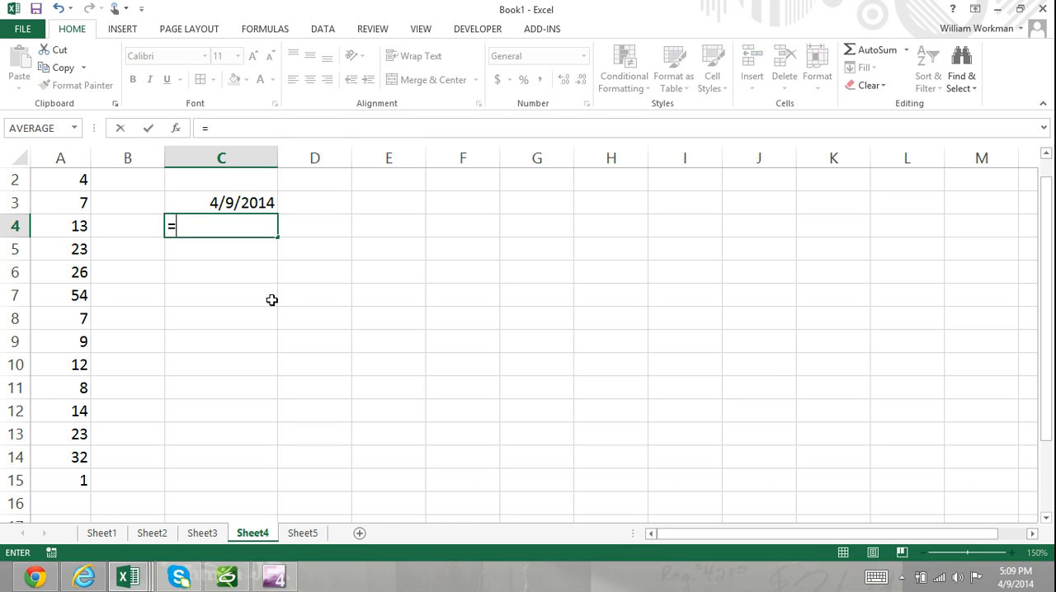
type("quo")
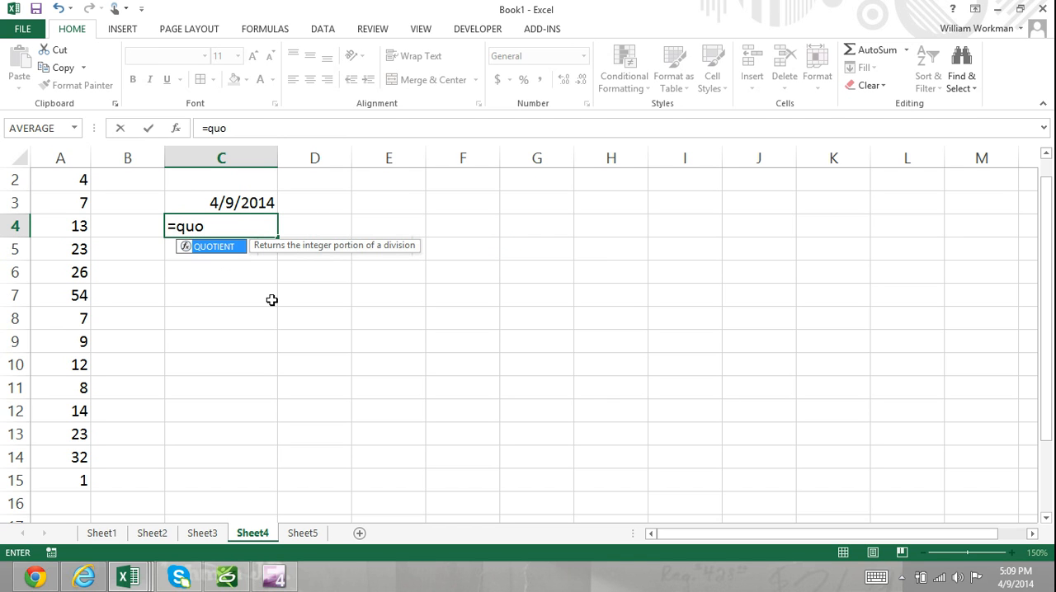
type("tient(")
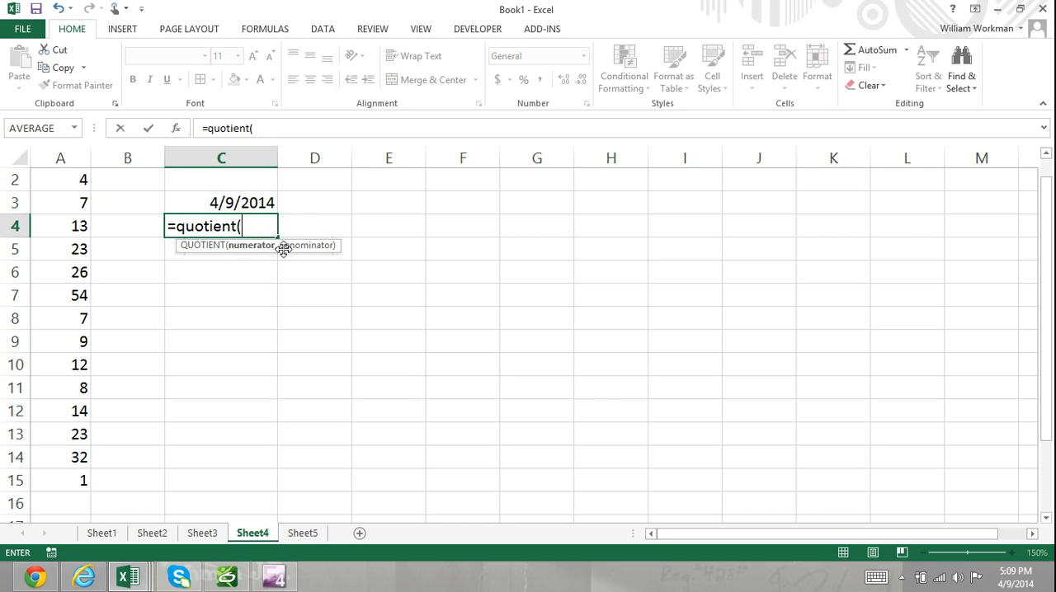
type("10")
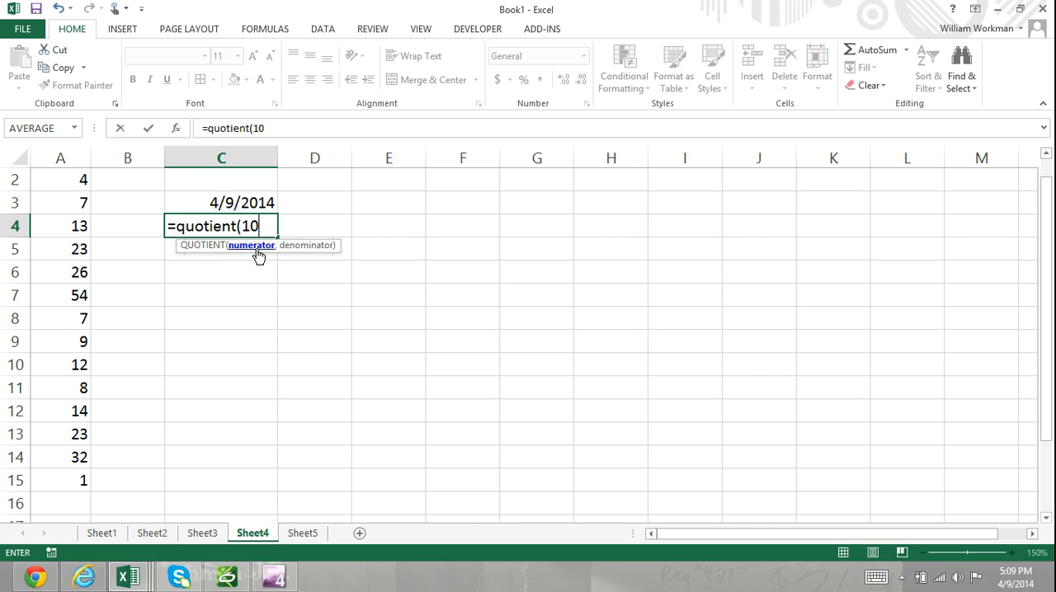
type(",")
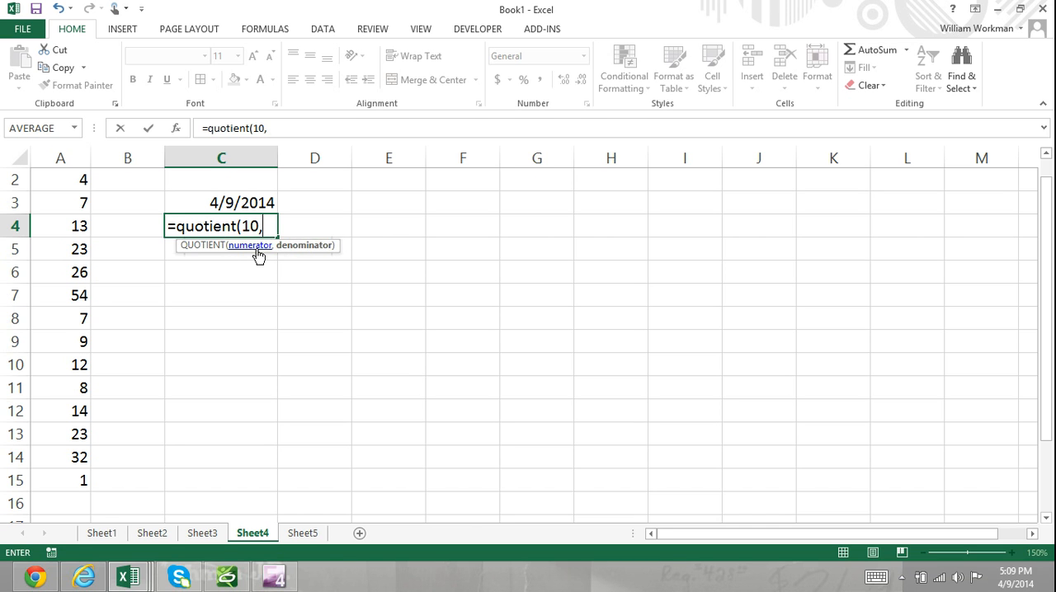
type("2")
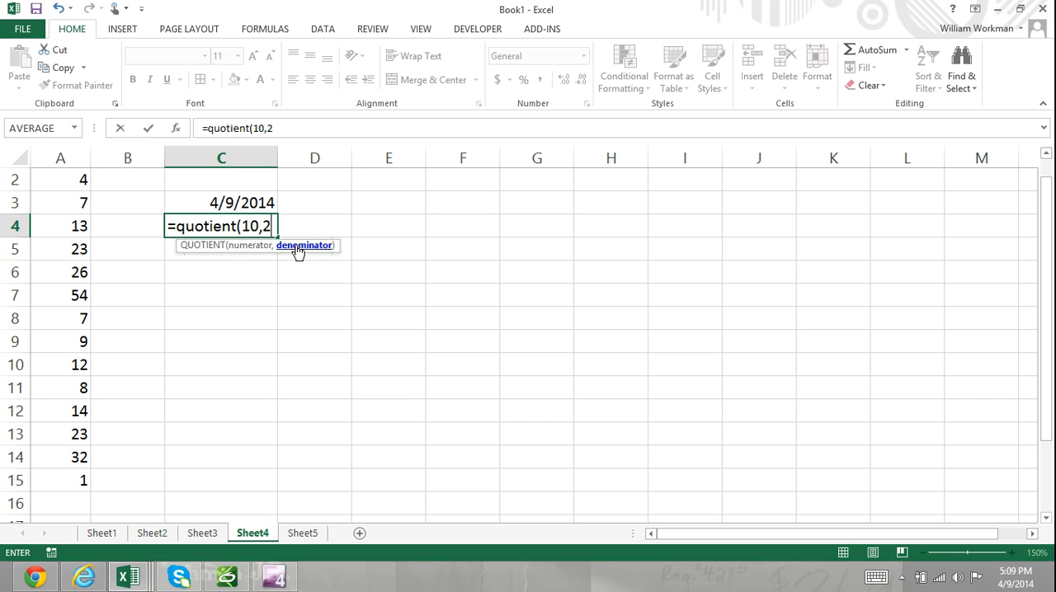
type(")")
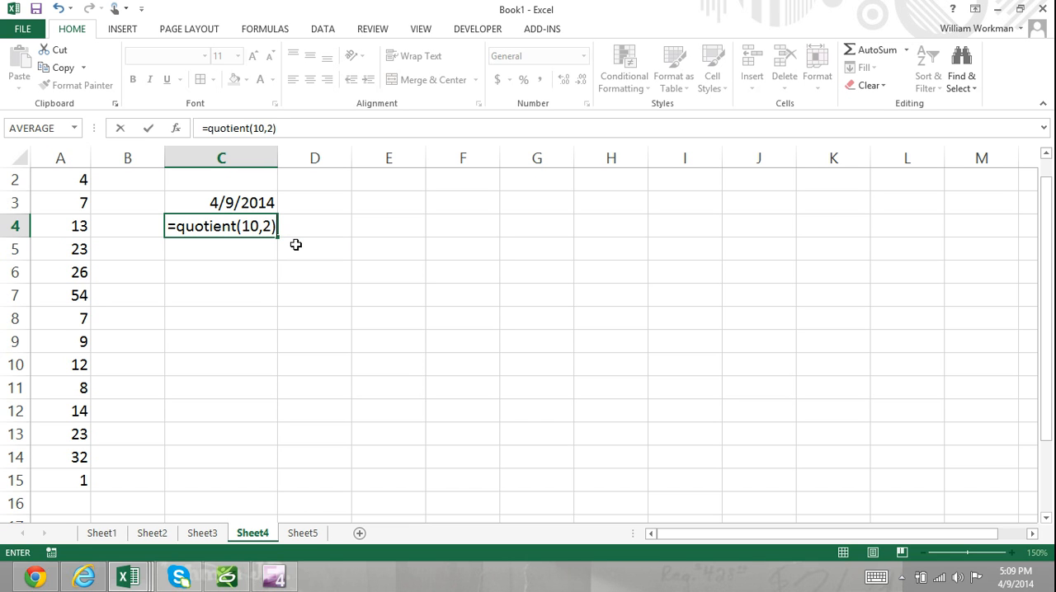
key("Return")
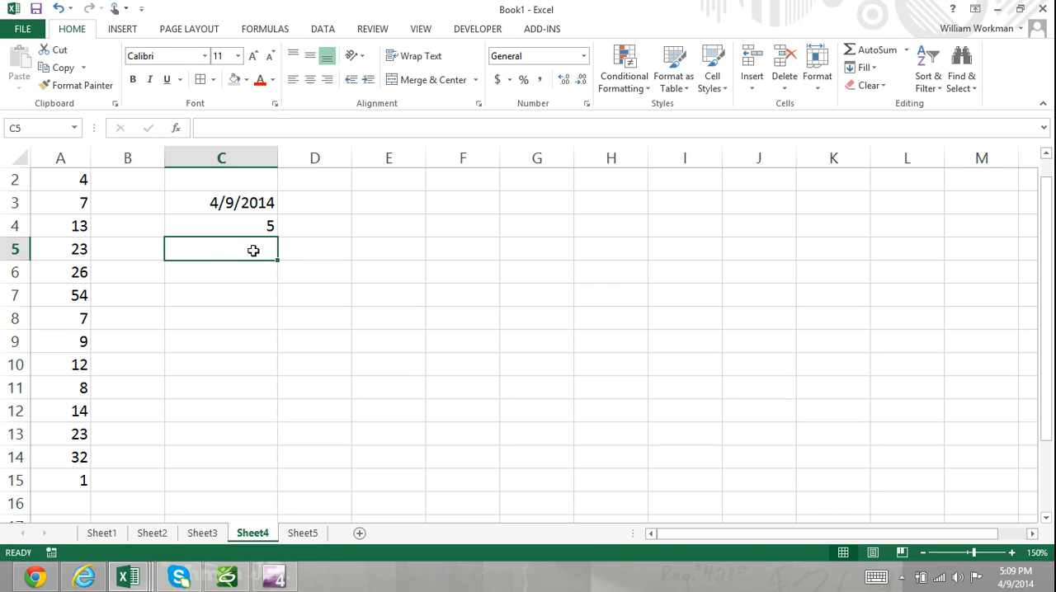
Enter =PRODUCT(2,5,12,9,13,20,1,4) in cell C5 to multiply the listed numbers
type("=proda")
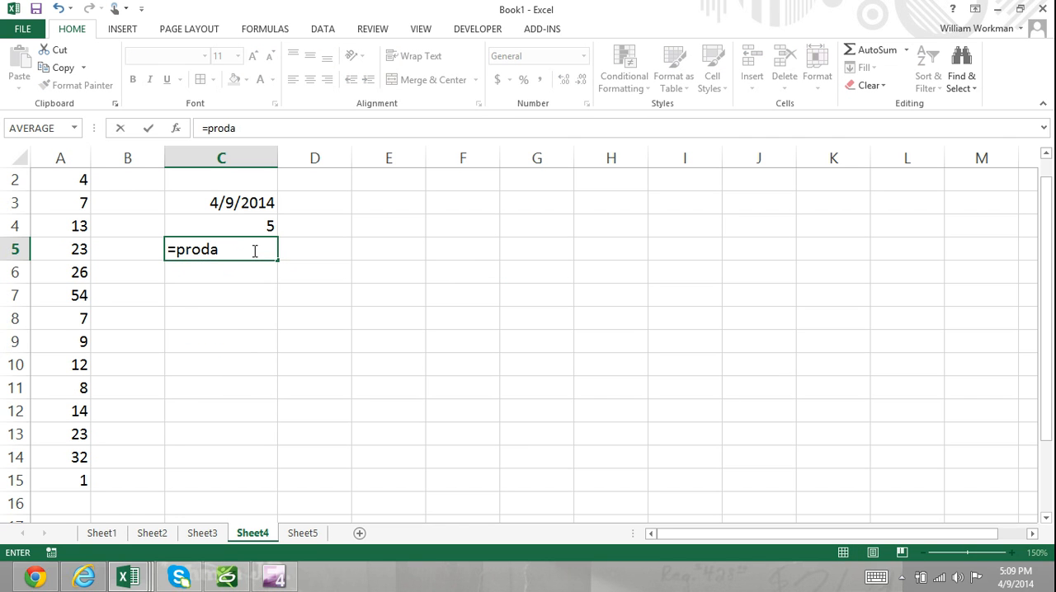
key("BackSpace")
type("uc")
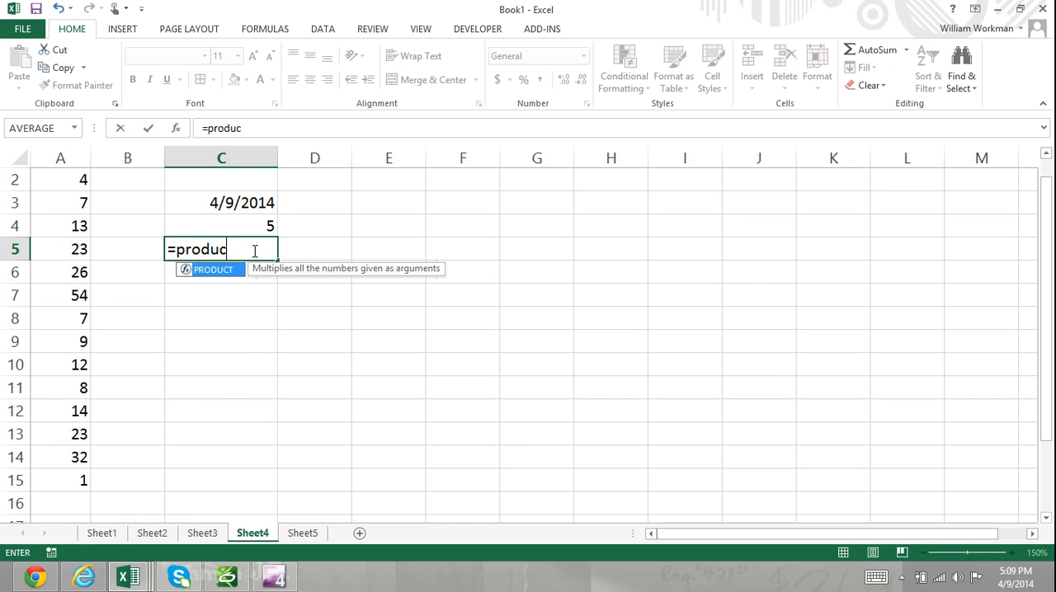
type("t(")
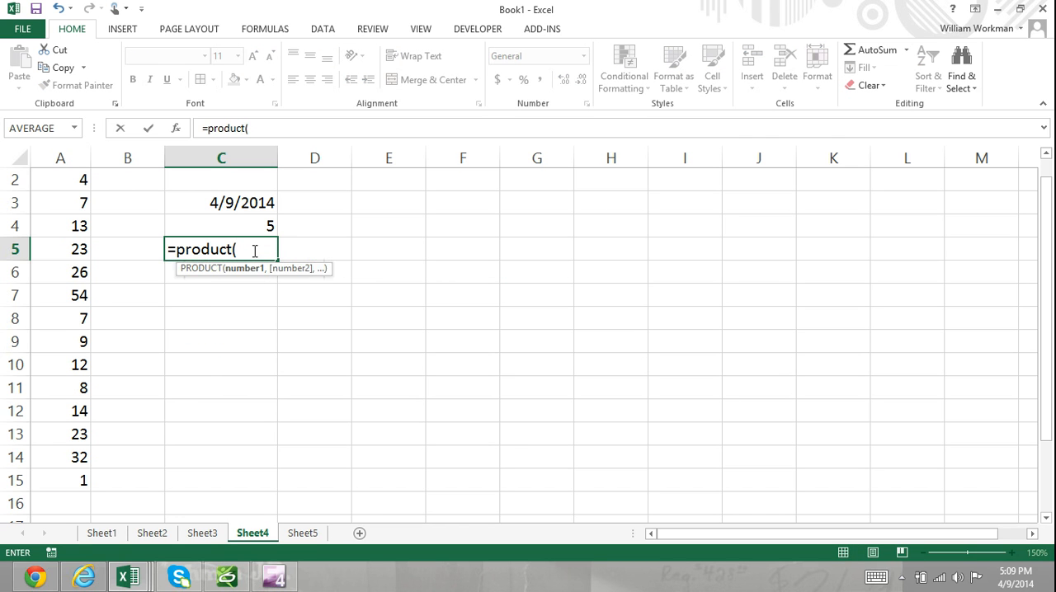
type("2,5,12")
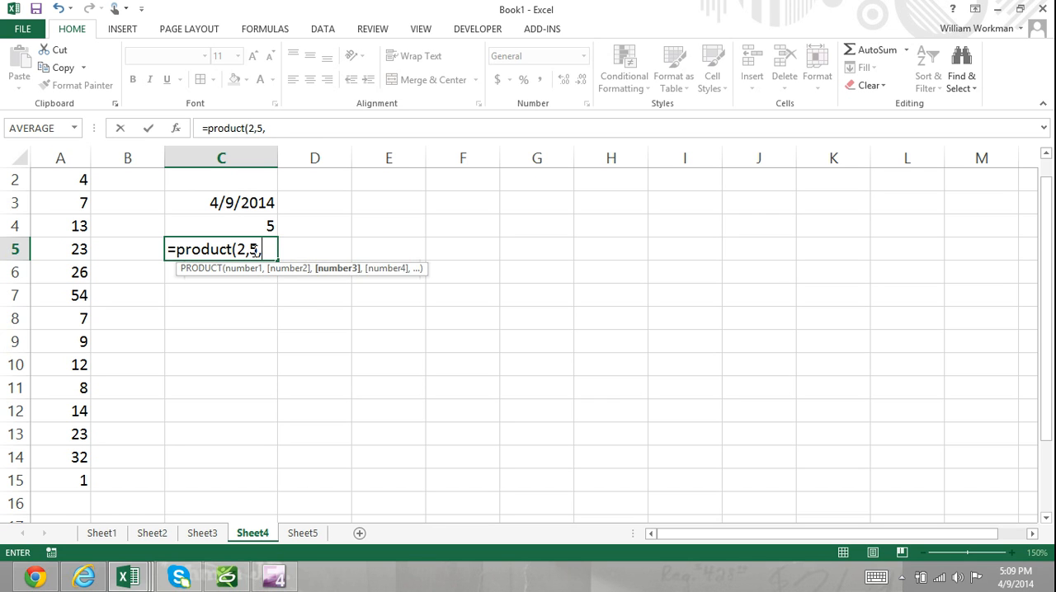
type("9,13,20")
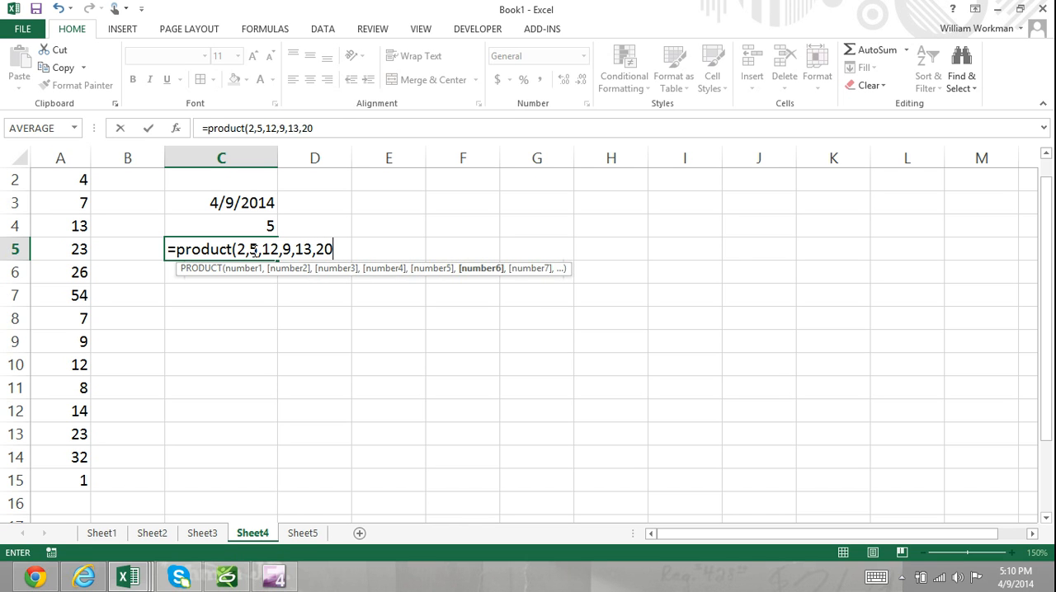
type(",1,4)")
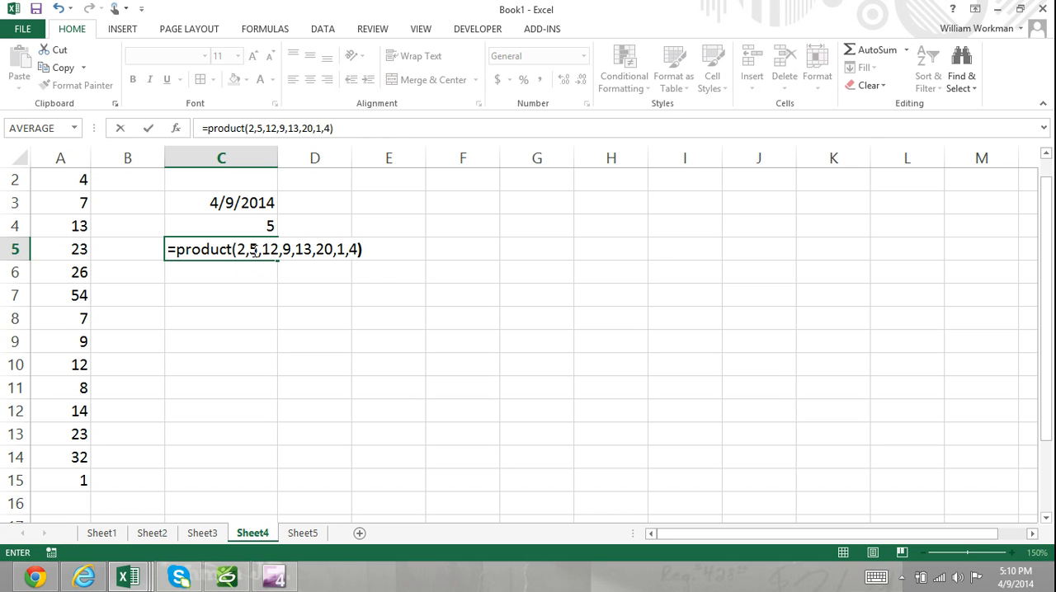
key("Return")
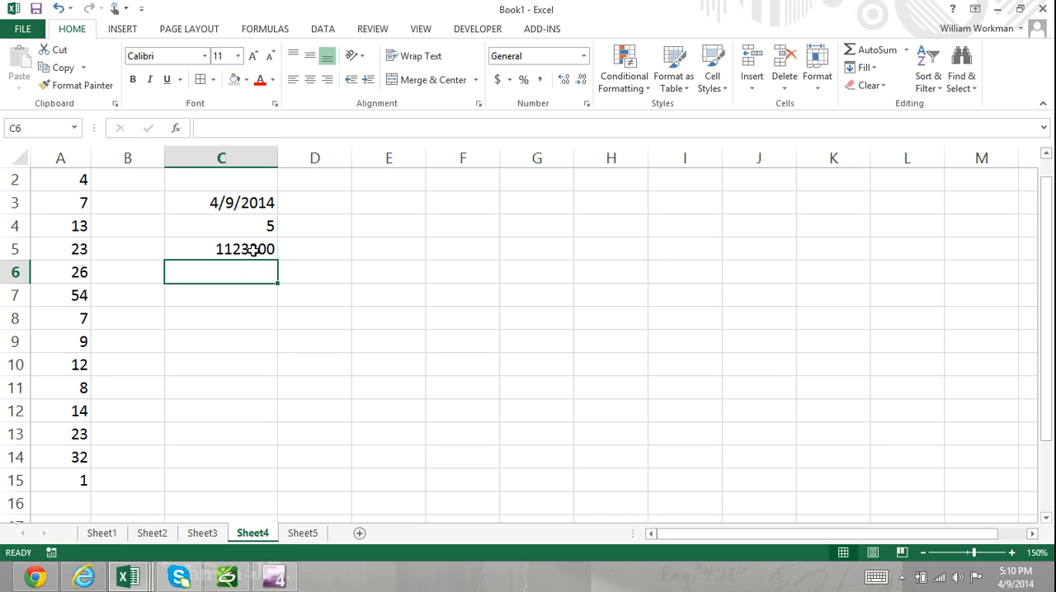
Enter =ABS(-247) in cell C6 to get the absolute value of a literal number
type("=ABS(")
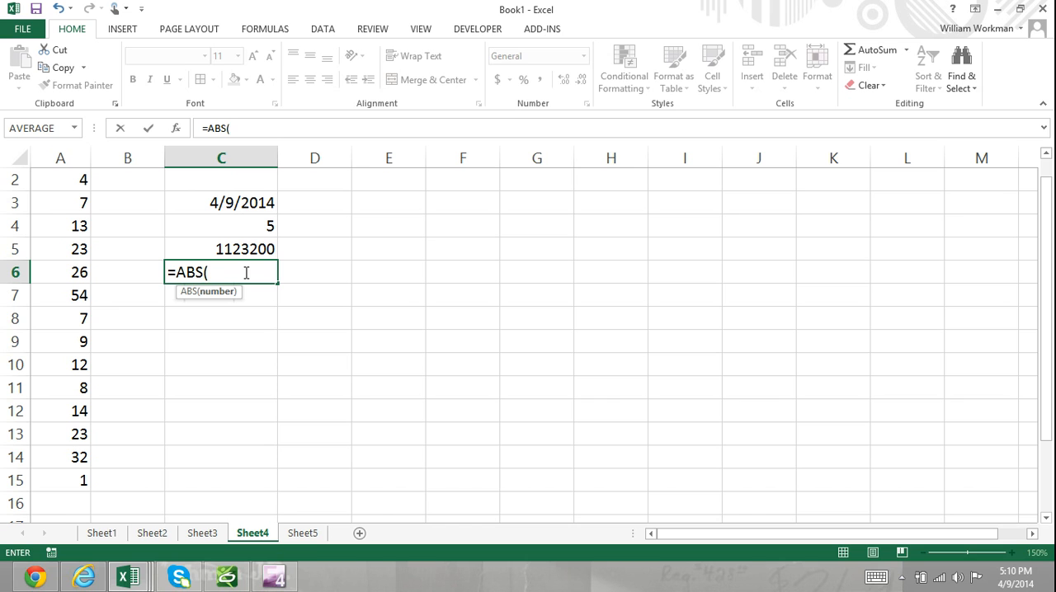
type("-247)")
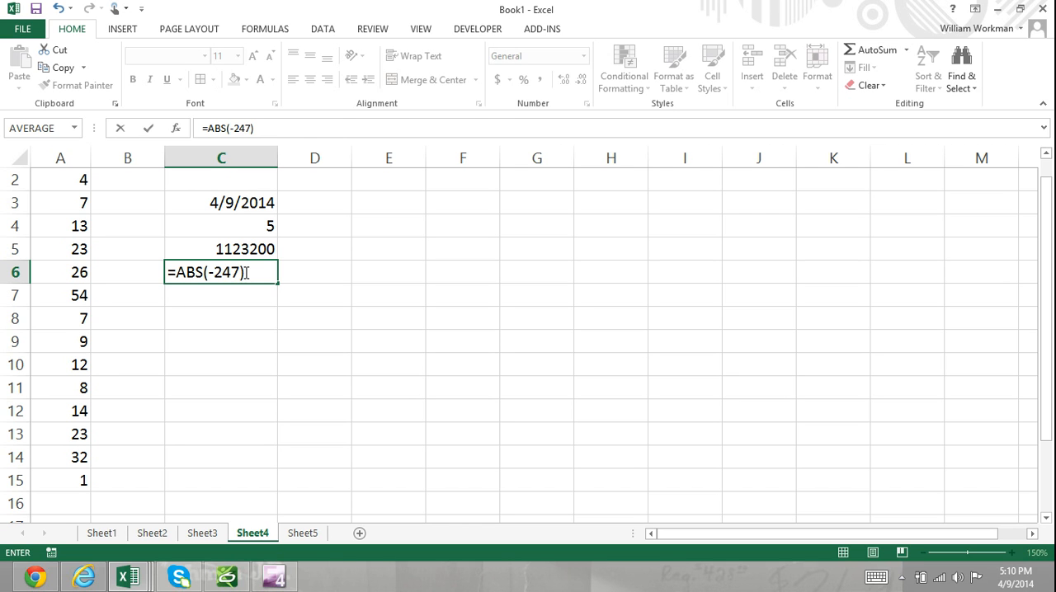
key("Return")
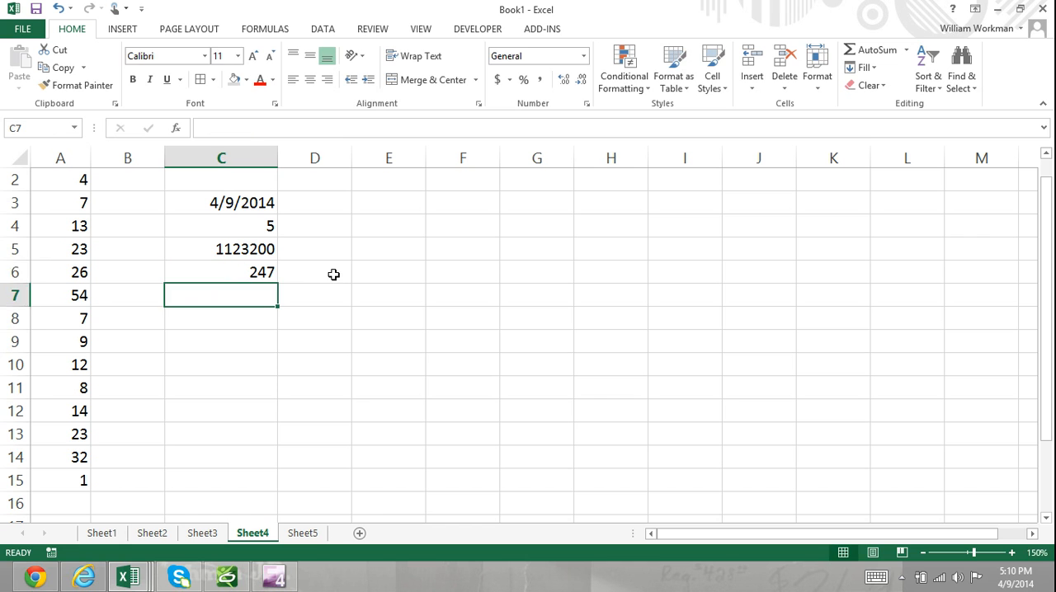
Enter -247 in D6 and replace the contents of C6 with =ABS(D6) to take the absolute value by cell reference
left_click(336, 275)
type("-247")
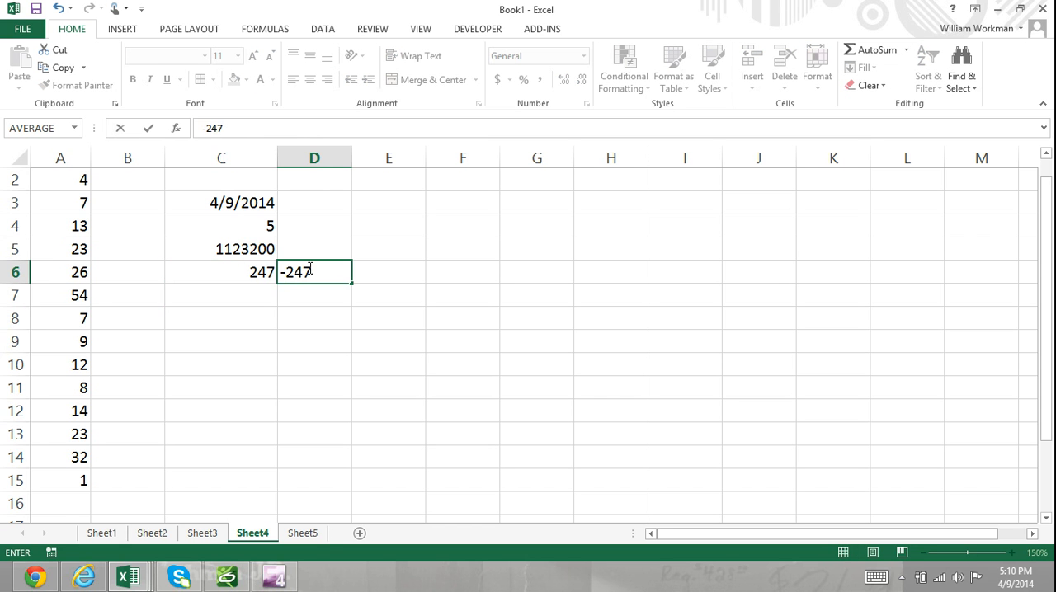
left_click(256, 273)
type("=ABS(")
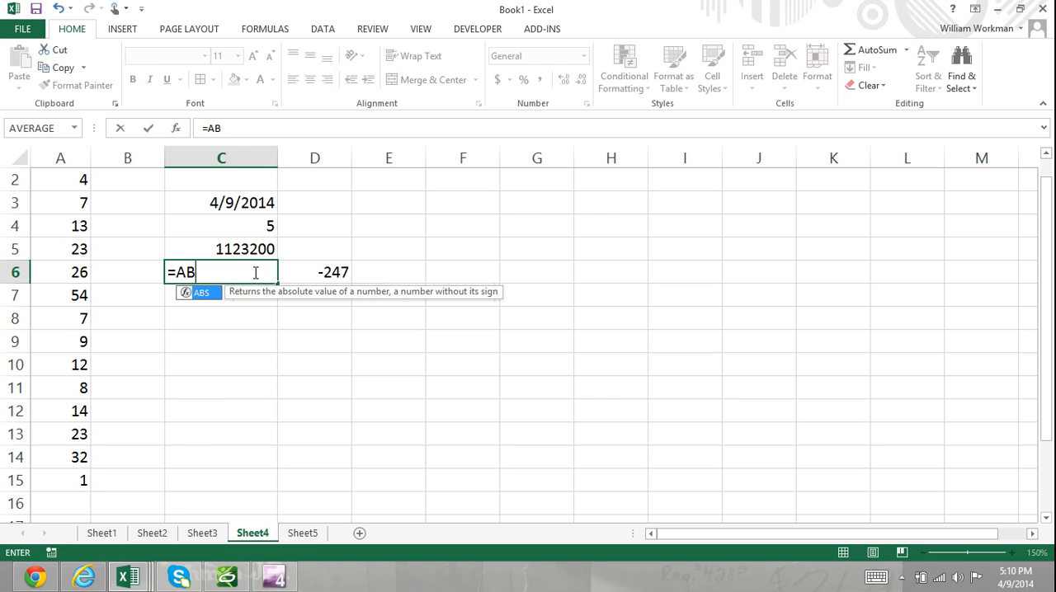
left_click(314, 275)
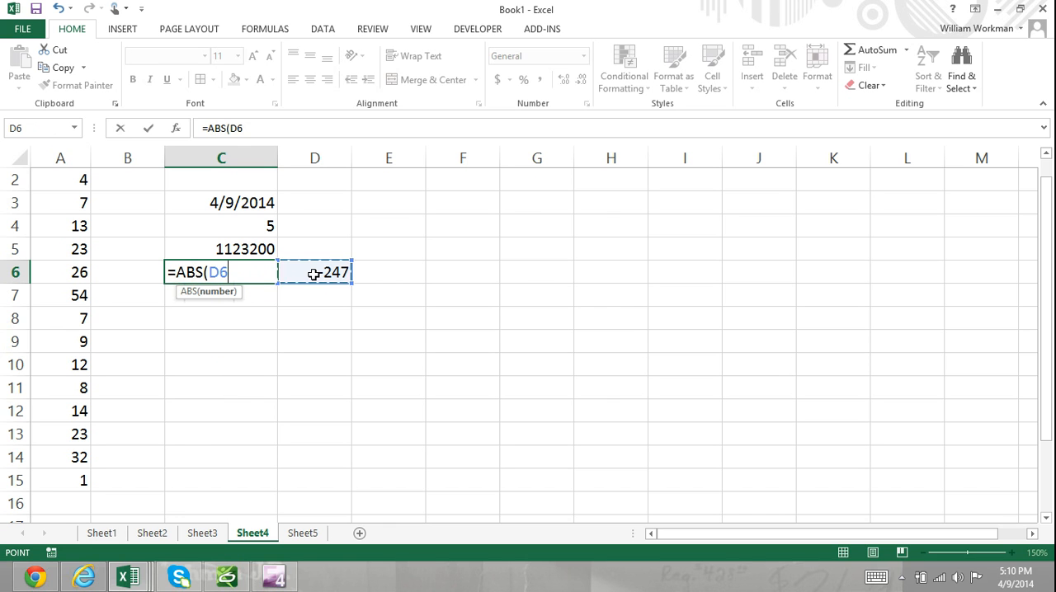
type(")")
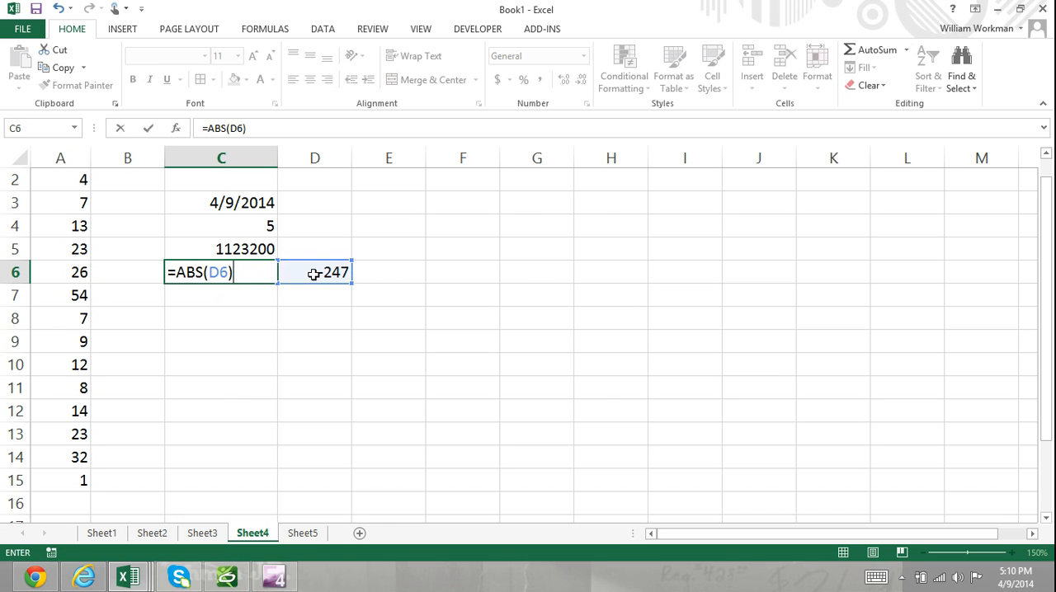
key("Return")
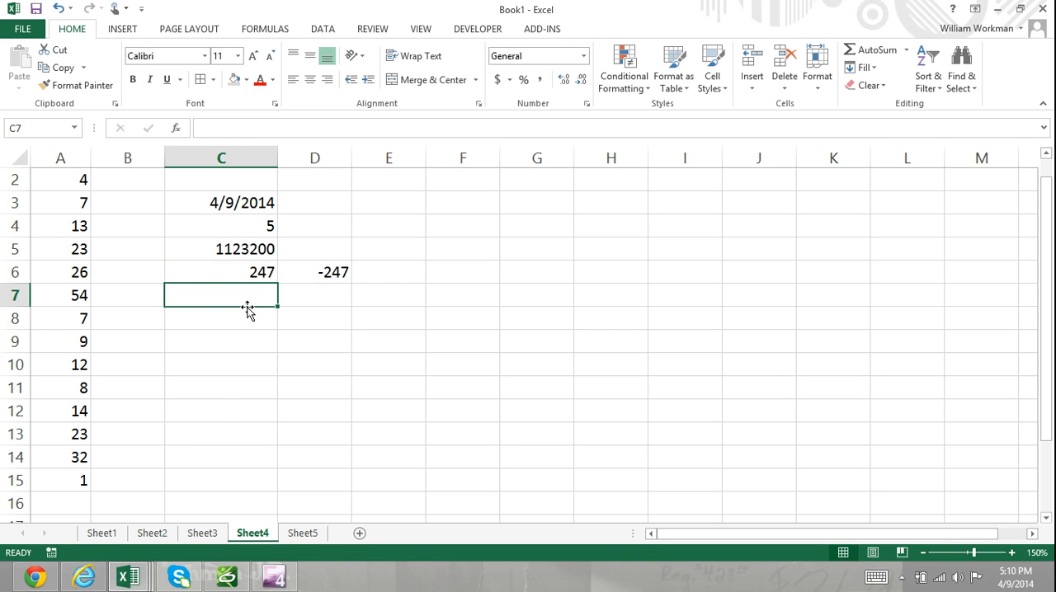
Open Sheet5 and go through its list of function argument types in A1:A5
left_click(303, 536)
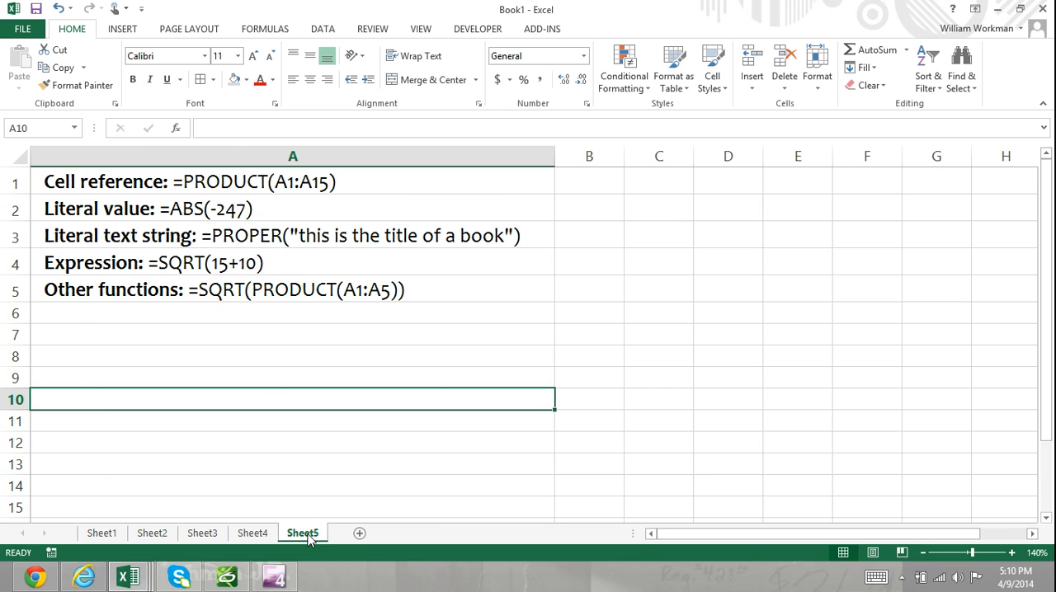
left_click(476, 183)
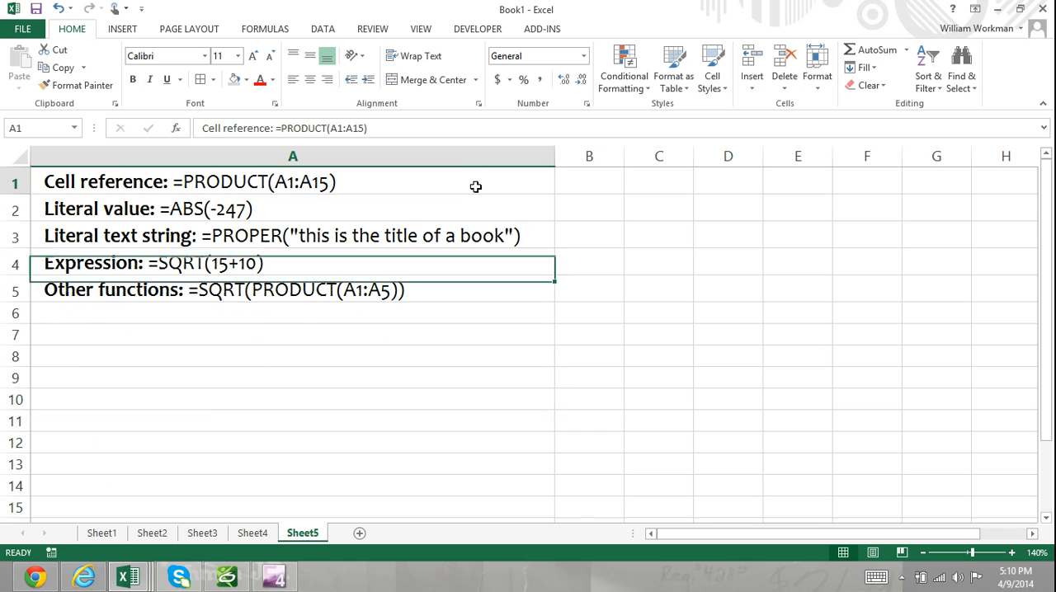
left_click(436, 209)
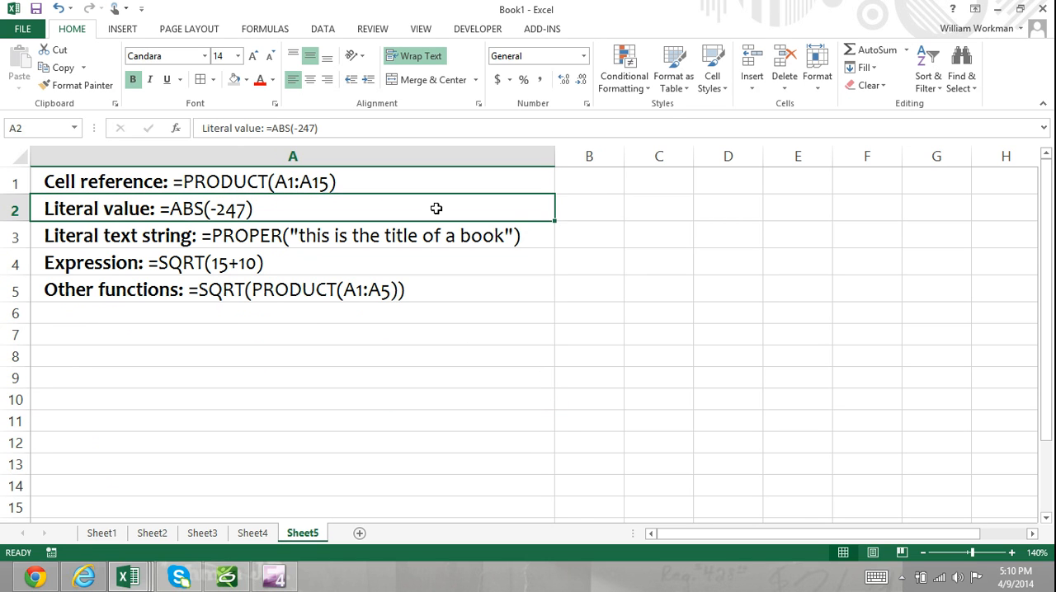
left_click(419, 237)
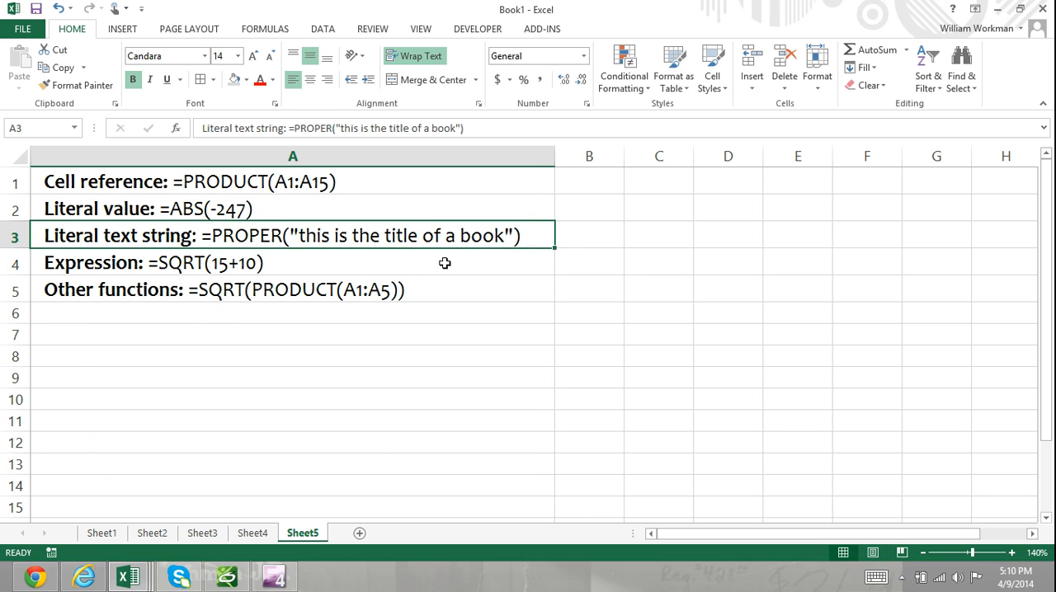
left_click(445, 262)
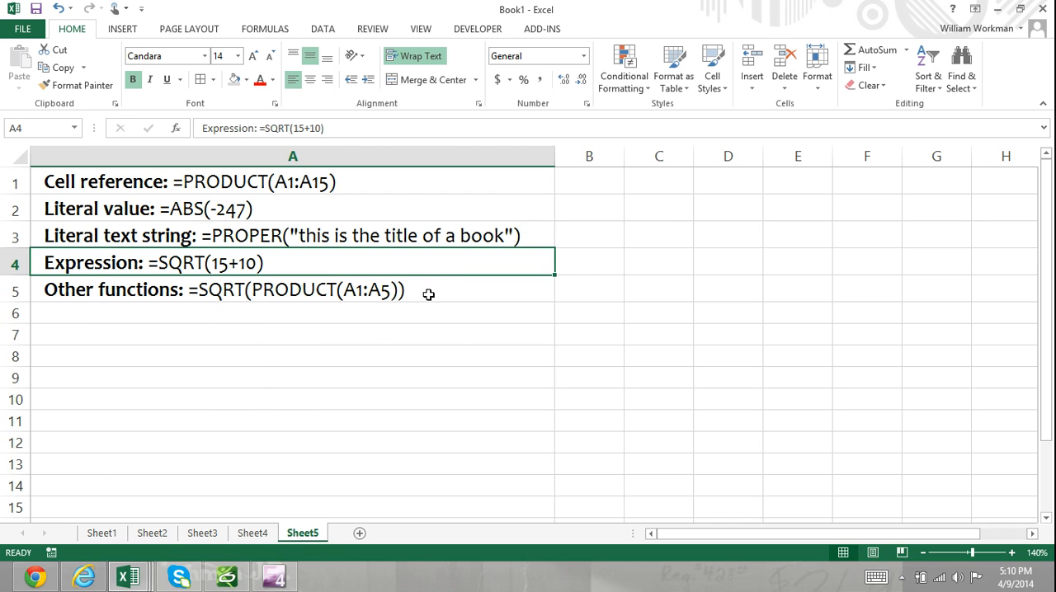
left_click(429, 294)
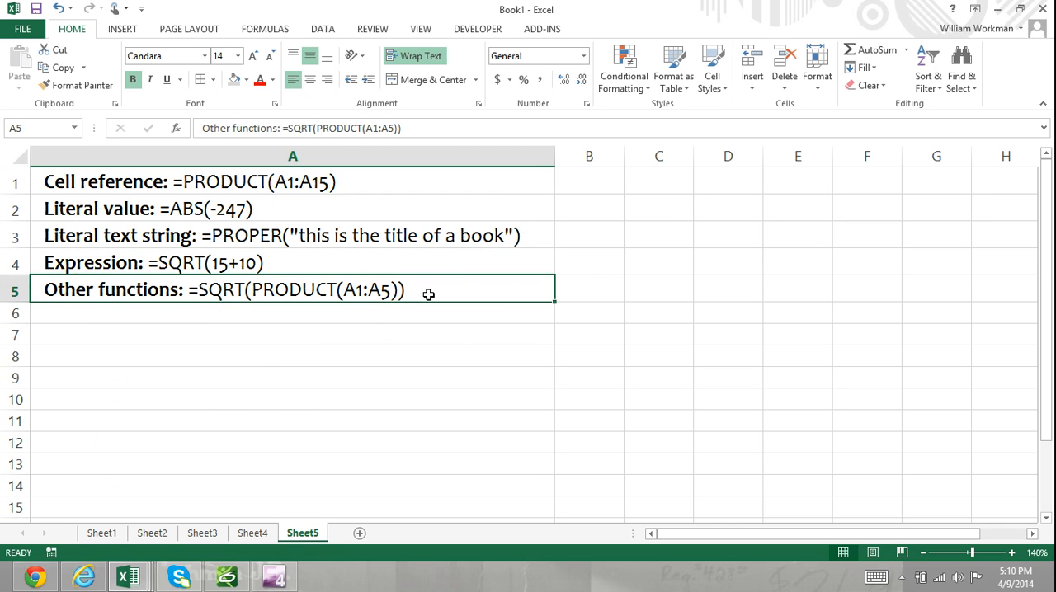
Examine the cell reference, literal value, literal text string, expression and nested function examples on Sheet5 one by one
left_click(1013, 552)
left_click(1012, 553)
left_click(1012, 553)
left_click(1012, 553)
left_click(1012, 553)
left_click(1012, 553)
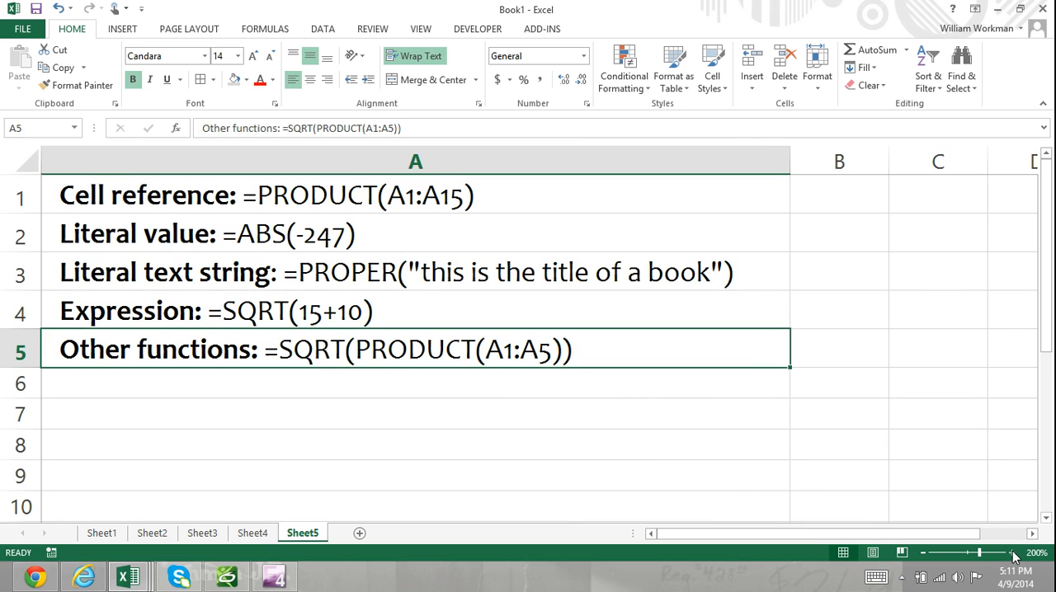
left_click(446, 190)
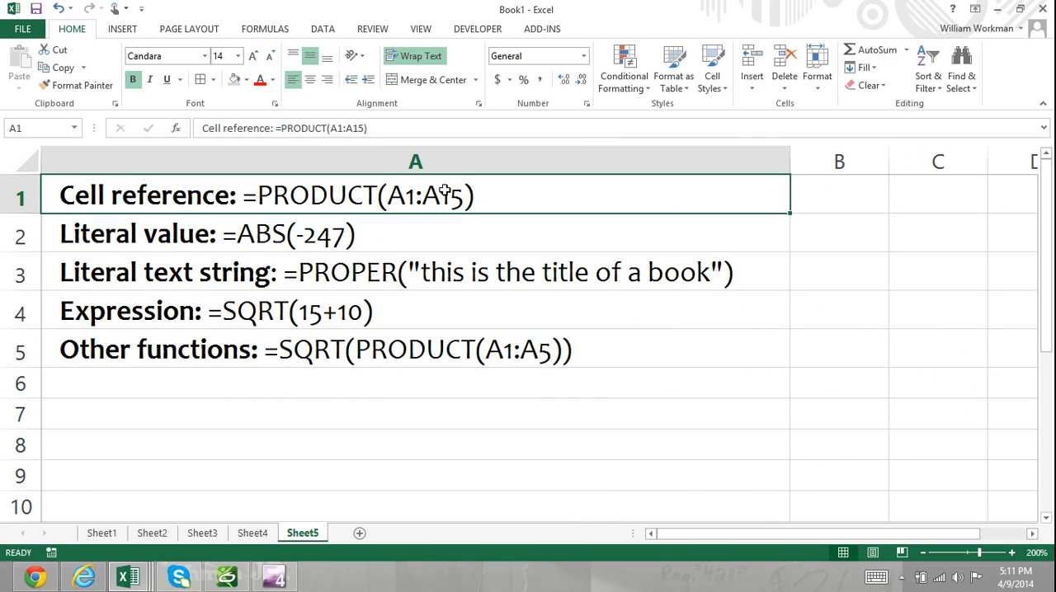
left_click(484, 245)
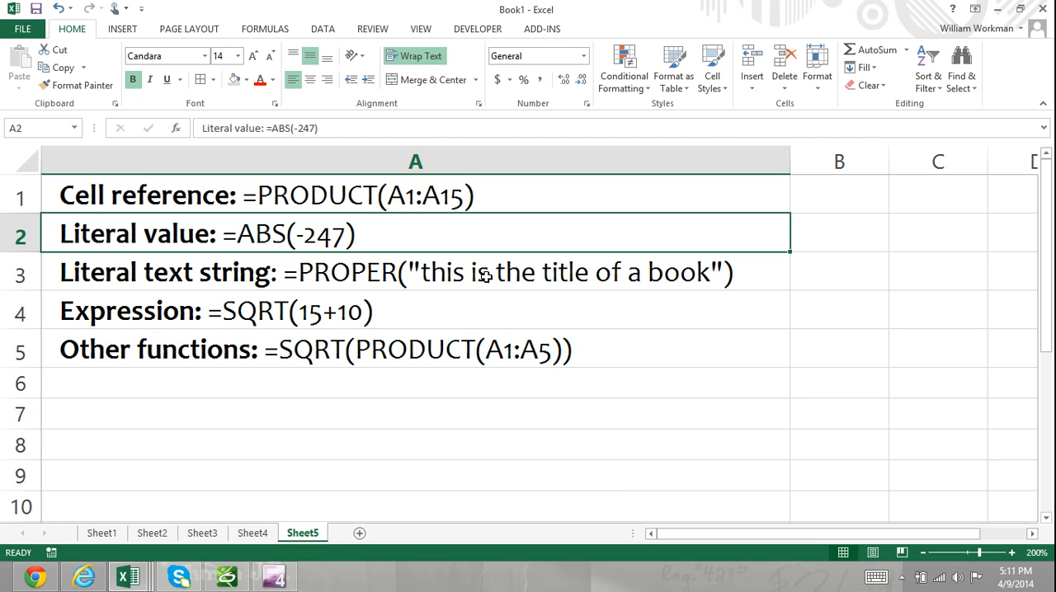
left_click(487, 277)
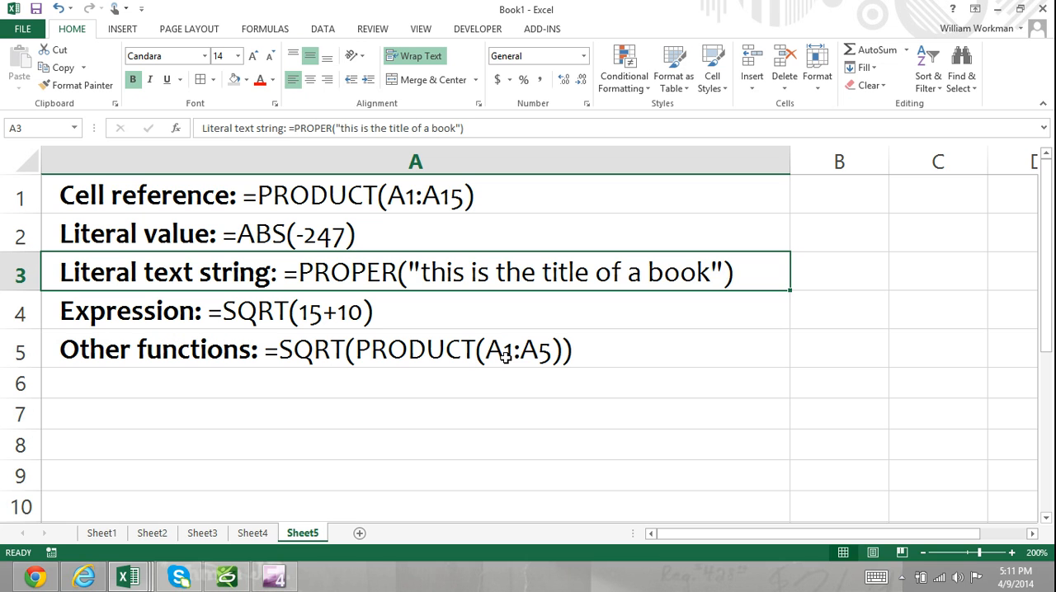
left_click(472, 317)
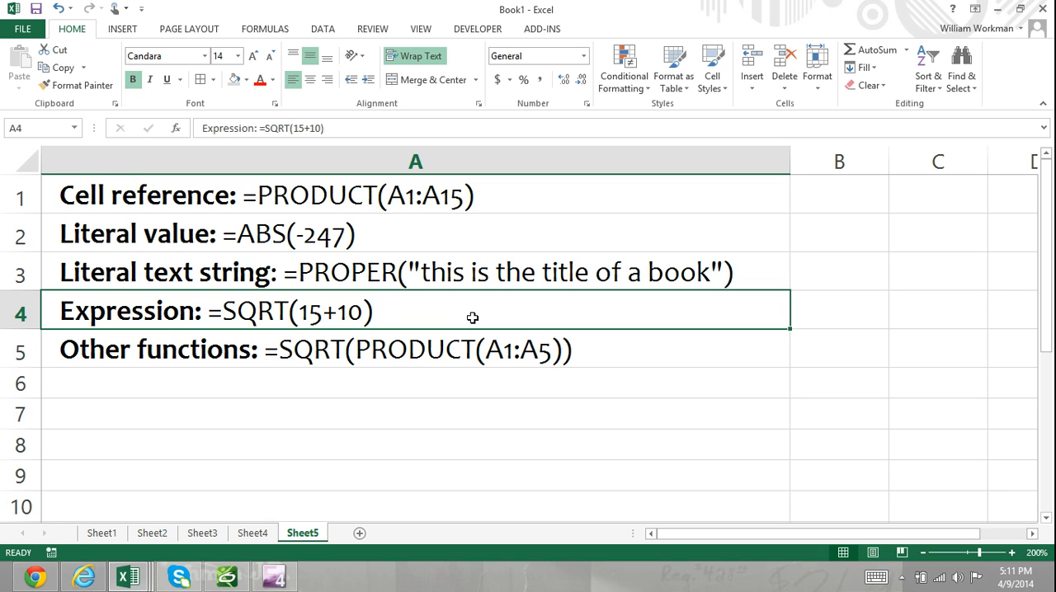
left_click(440, 347)
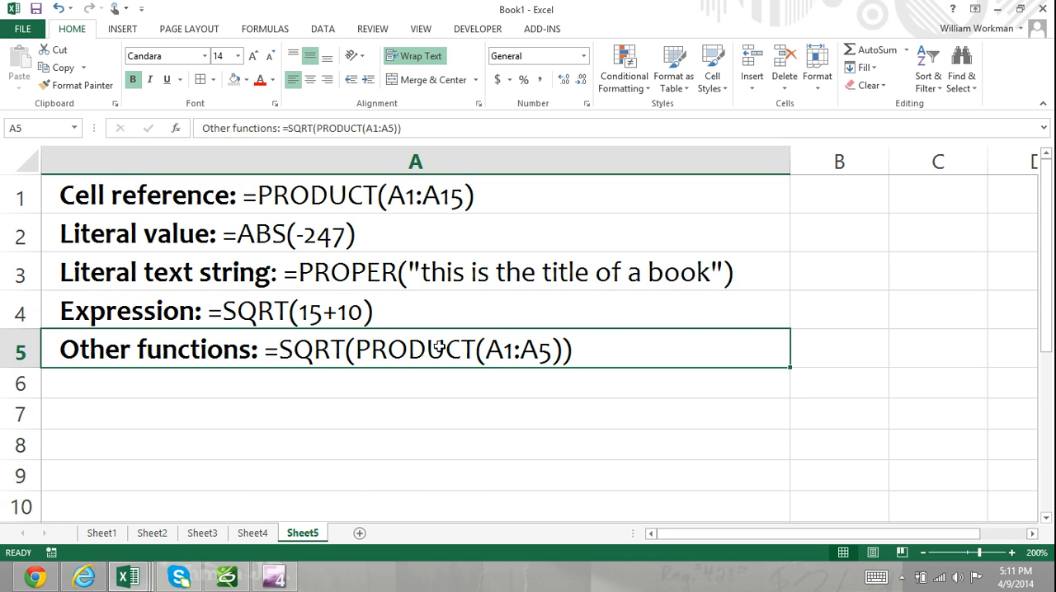